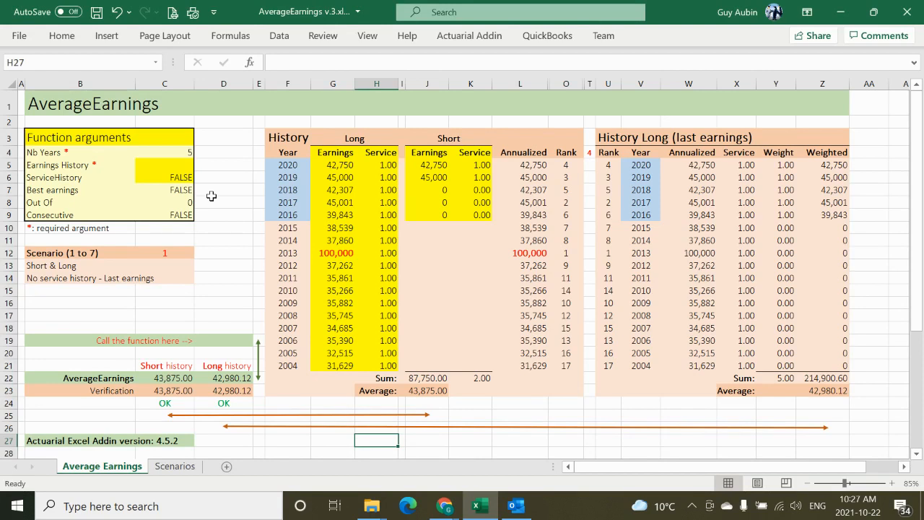
Step: Examine the Function arguments block and the Long and Short earnings and service columns of the History table
left_click(50, 139)
left_click(188, 211, "shift")
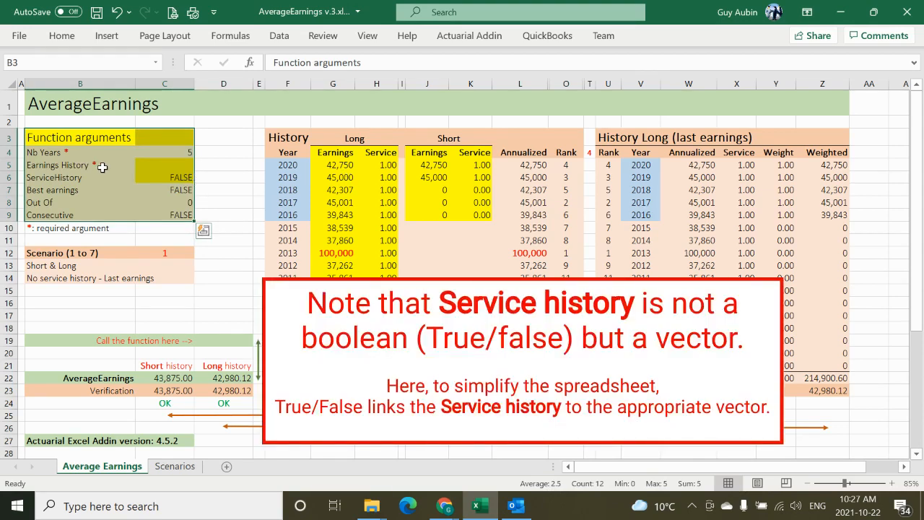
left_click(337, 152)
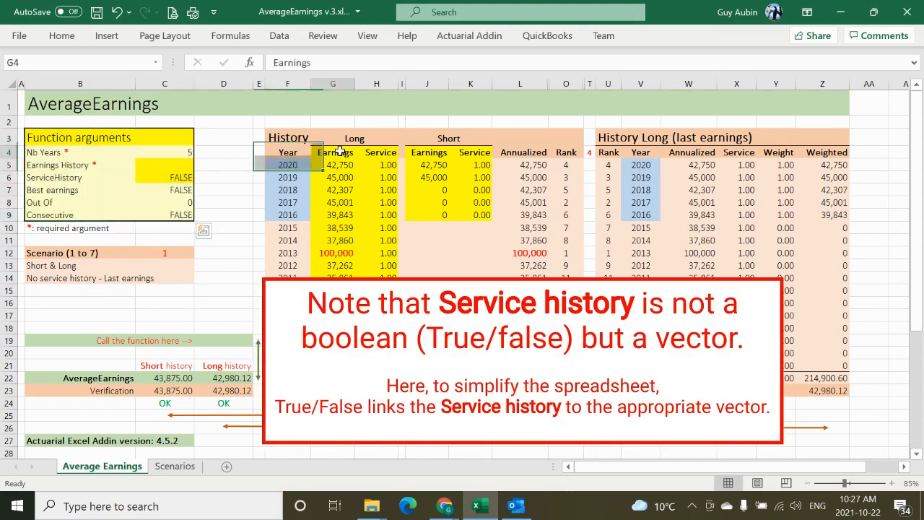
left_click(377, 365, "shift")
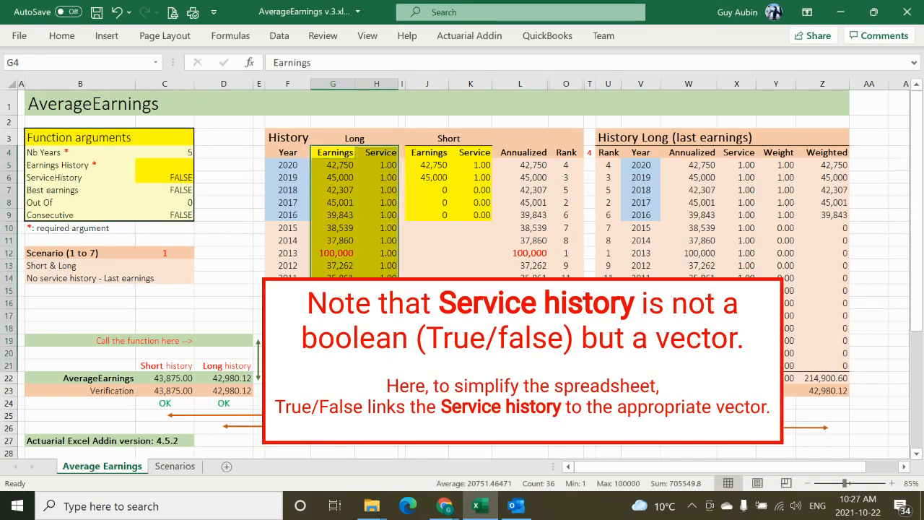
left_click(439, 155)
left_click_drag(440, 160, 483, 213)
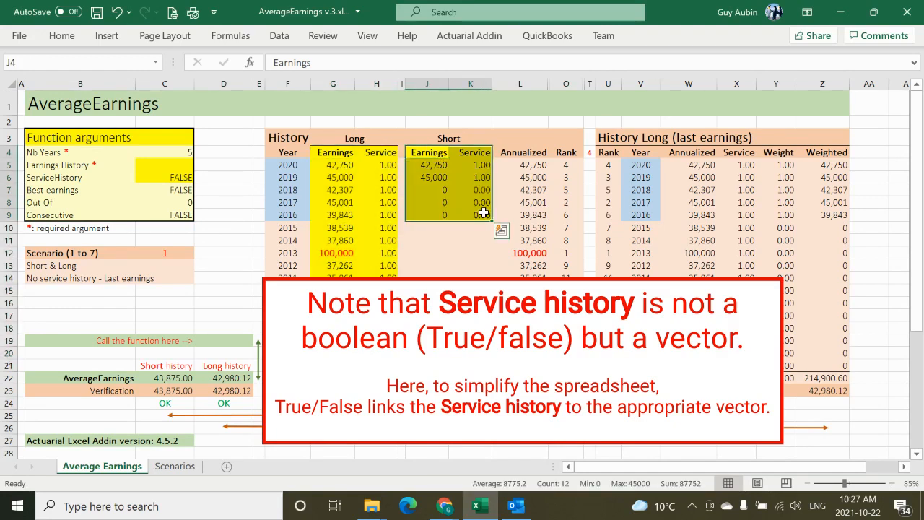
left_click_drag(288, 137, 573, 382)
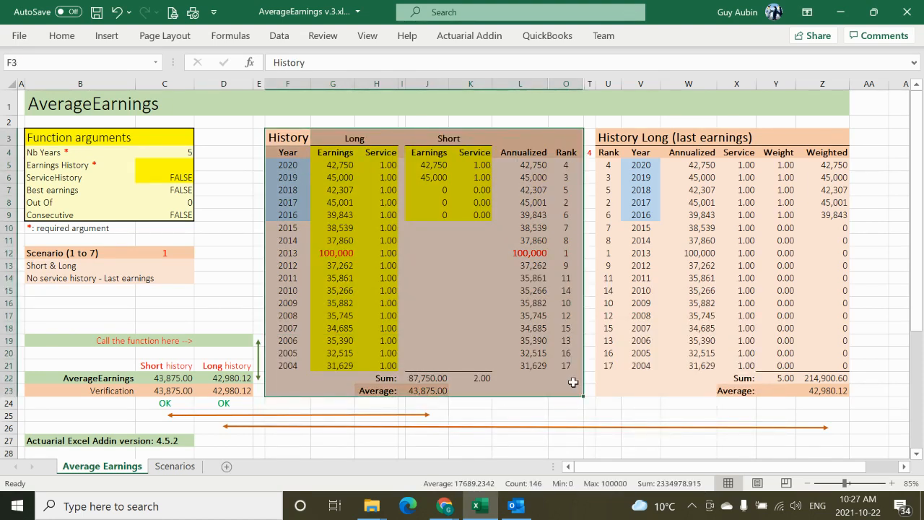
Step: Examine the Short history calculation, the Annualized and Rank columns, and the History Long table with its average
left_click(433, 140)
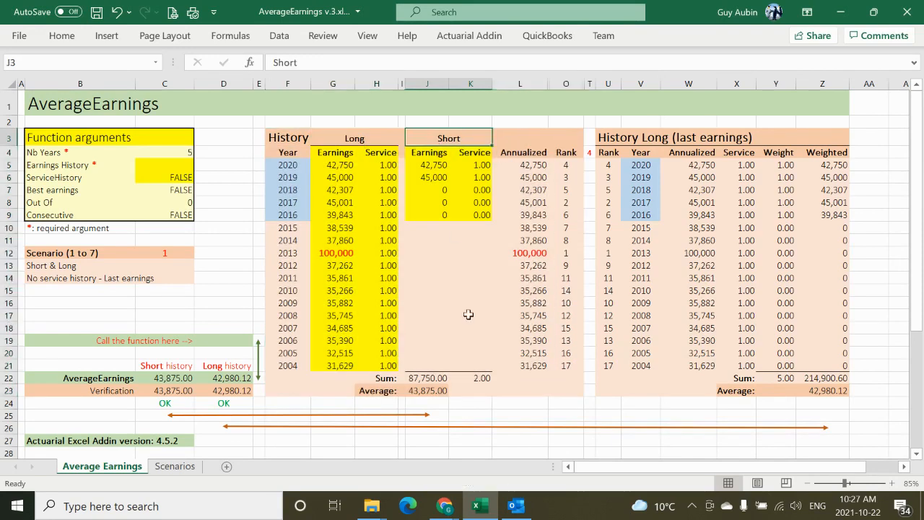
left_click(478, 386, "shift")
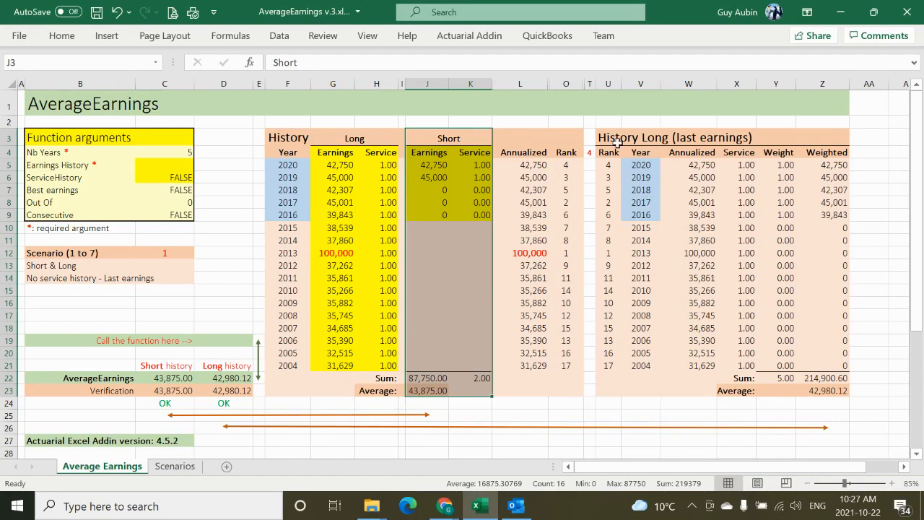
left_click(536, 155)
left_click(567, 364, "shift")
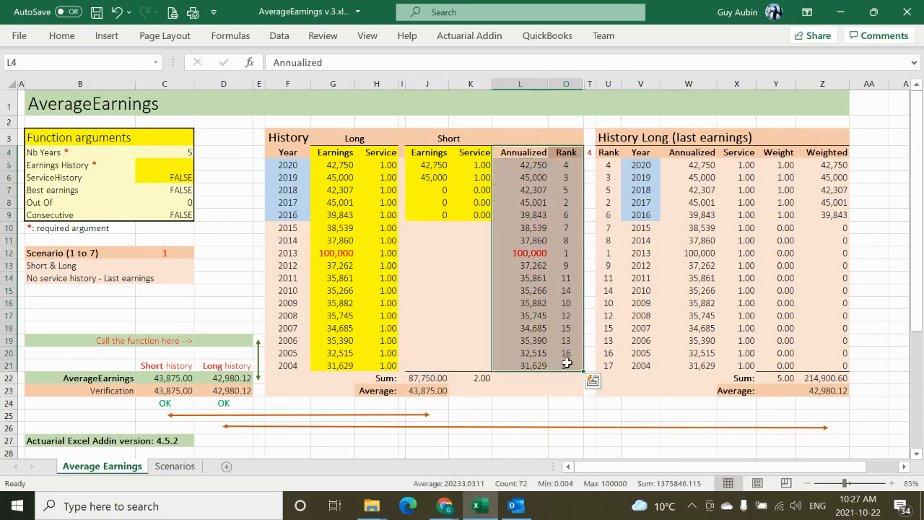
left_click(611, 135)
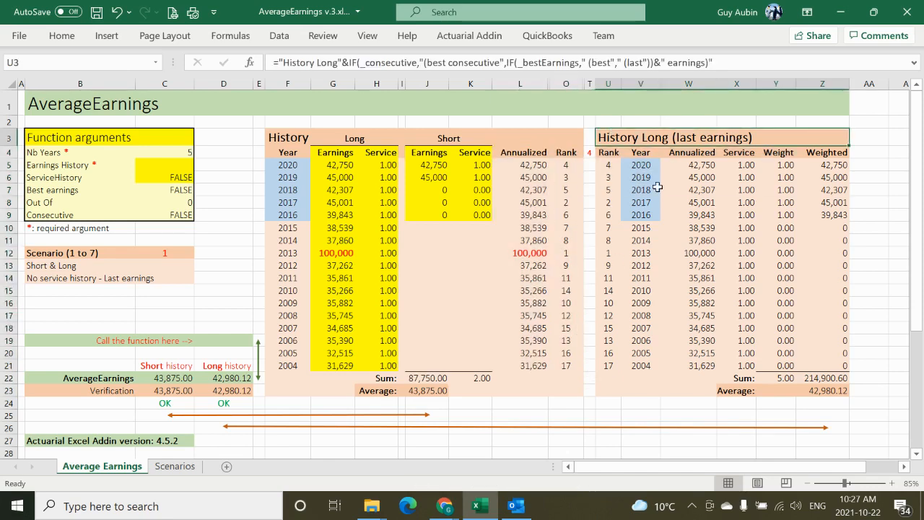
left_click(836, 391, "shift")
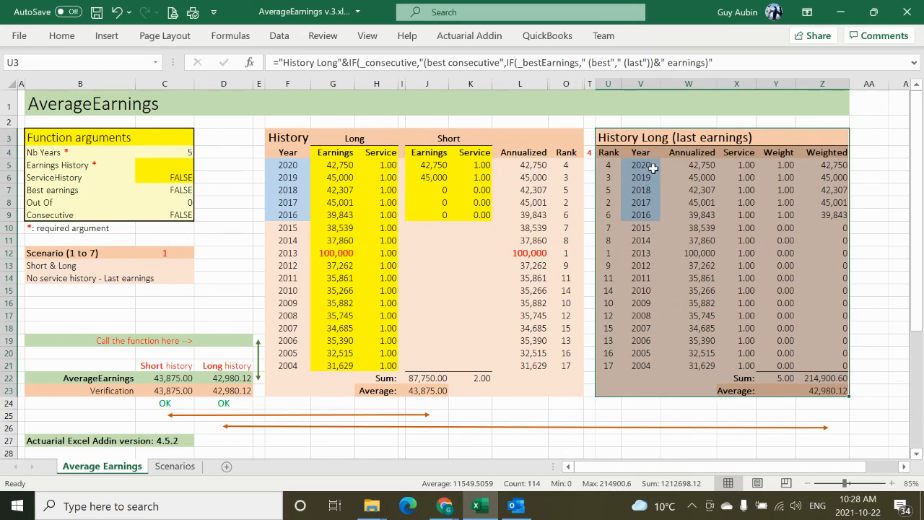
Step: Set the scenario number in cell C12 to 4
left_click(189, 252)
type("4")
left_click(203, 304)
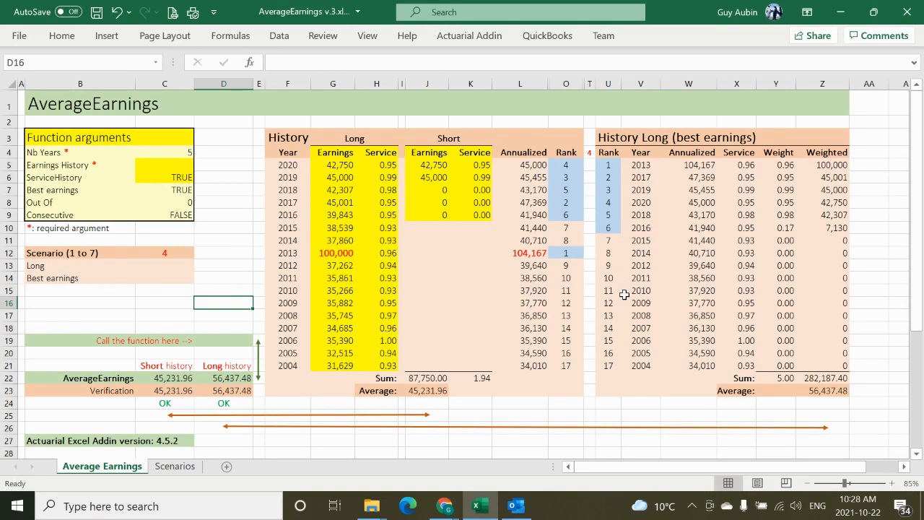
Step: Open the AverageEarnings function arguments for cell D19 and link Nb Years to cell C4 (_nbYears)
left_click(223, 339)
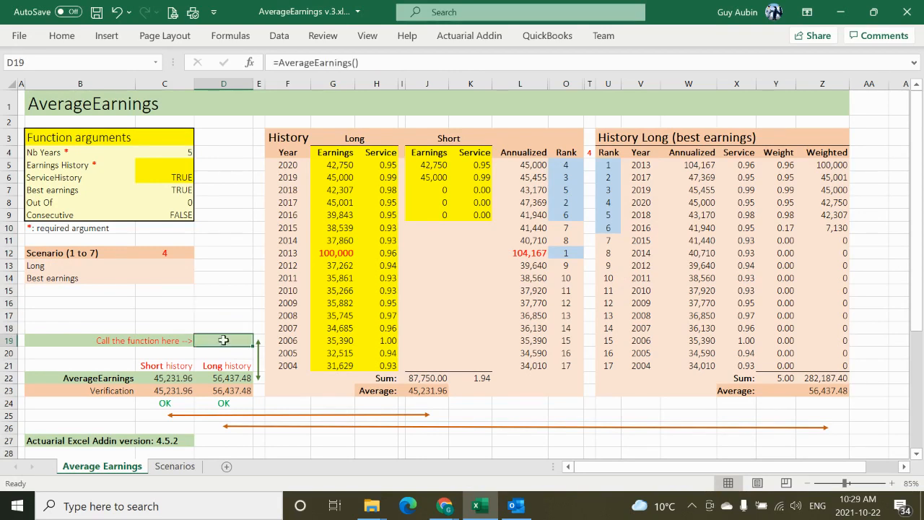
left_click(354, 63)
left_click(249, 64)
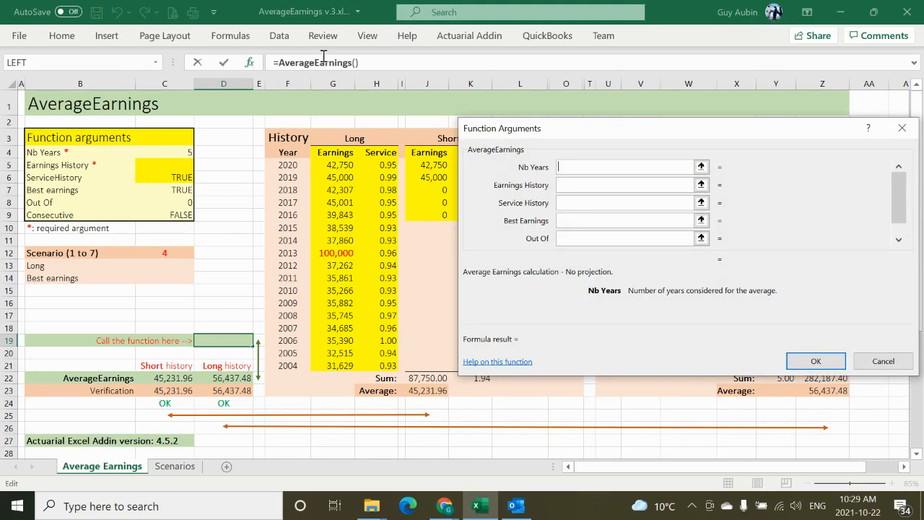
left_click(176, 155)
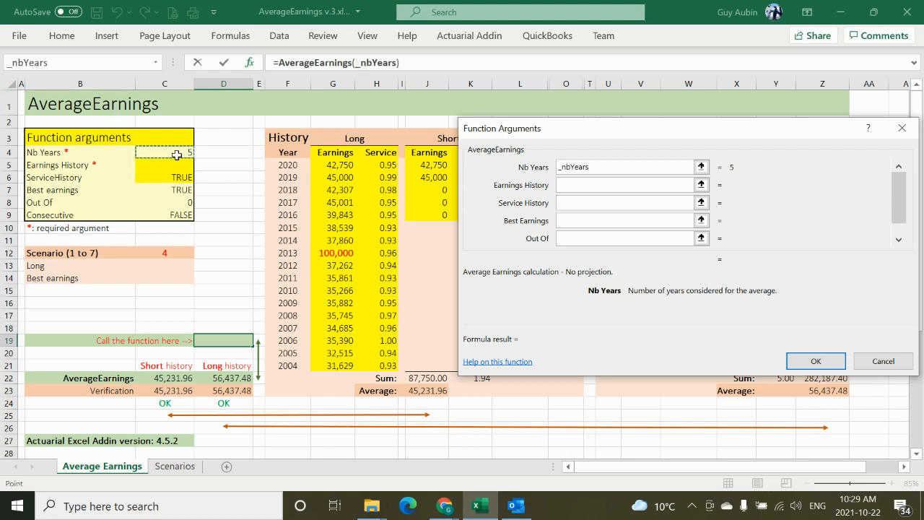
Step: Link Earnings History to the Long earnings in G5:G21 (_earningsHistory) and Service History to the Long service in H5:H21 (_serviceHistory)
left_click(570, 185)
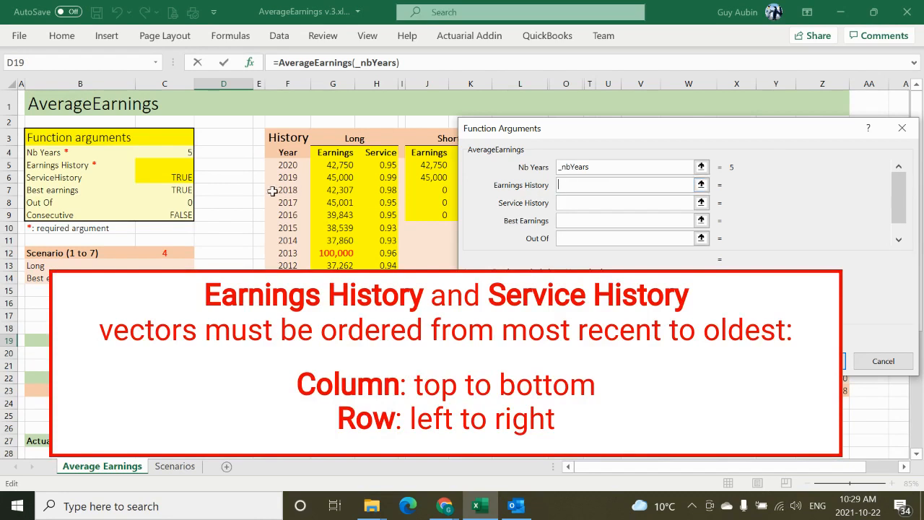
left_click(331, 166)
key("ctrl+shift+Down")
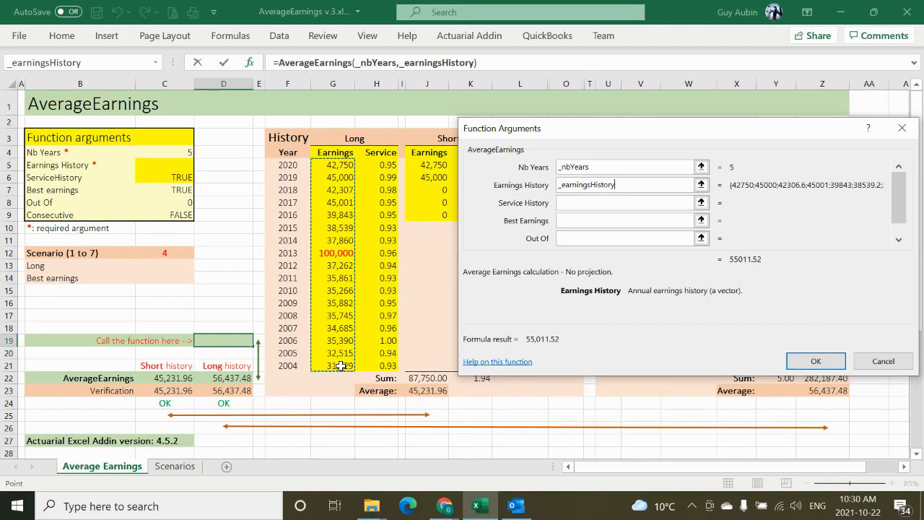
left_click(383, 167)
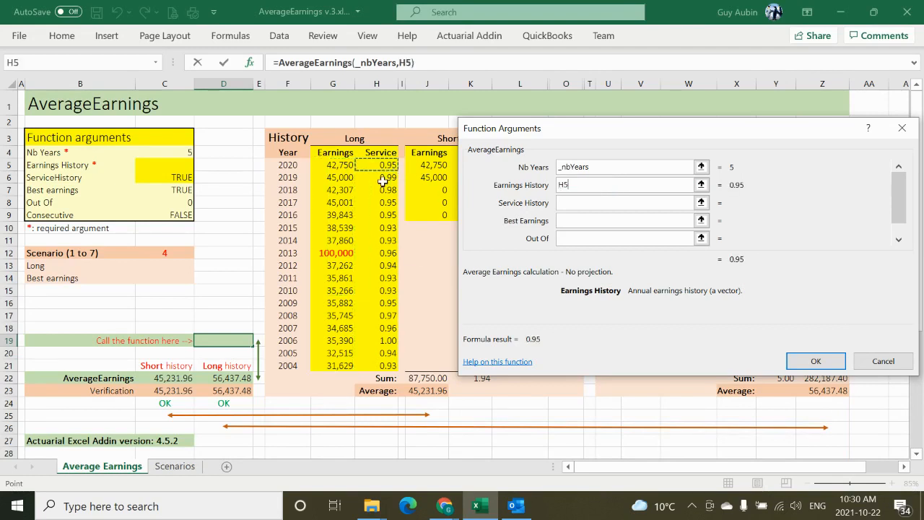
left_click(384, 365, "shift")
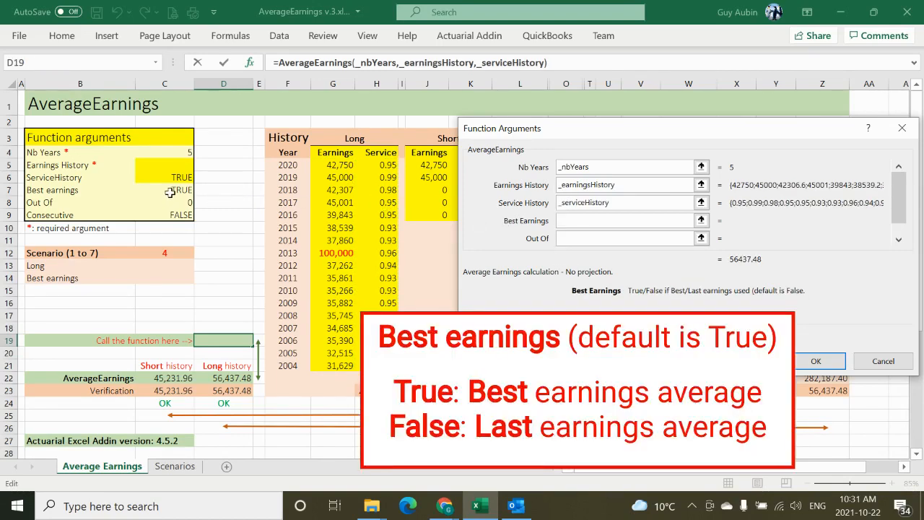
Step: Link the Best Earnings, Out Of and Consecutive arguments to their matching cells C7, C8 and C9, and complete the function in D19
left_click(169, 192)
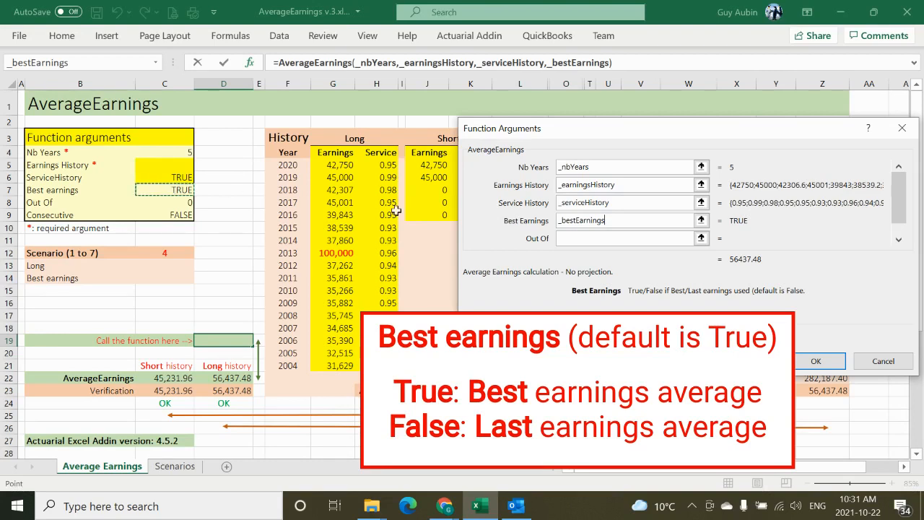
left_click(566, 239)
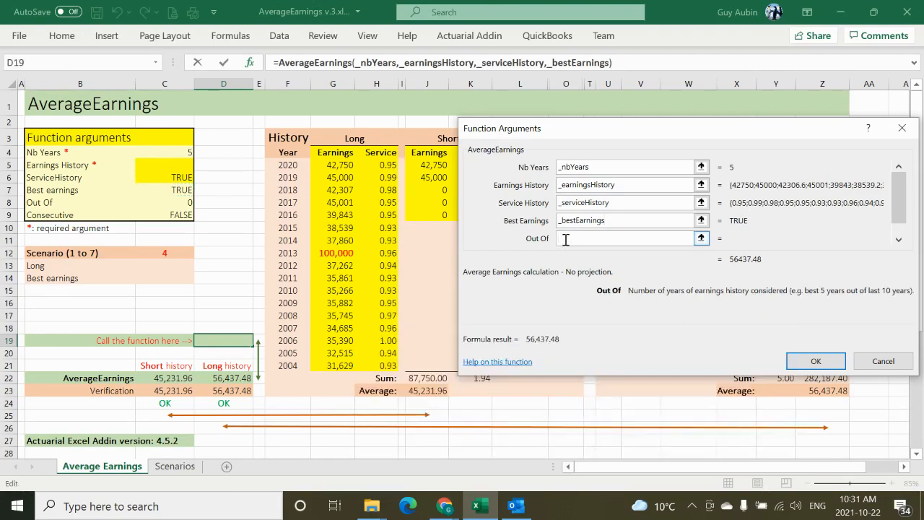
left_click(163, 202)
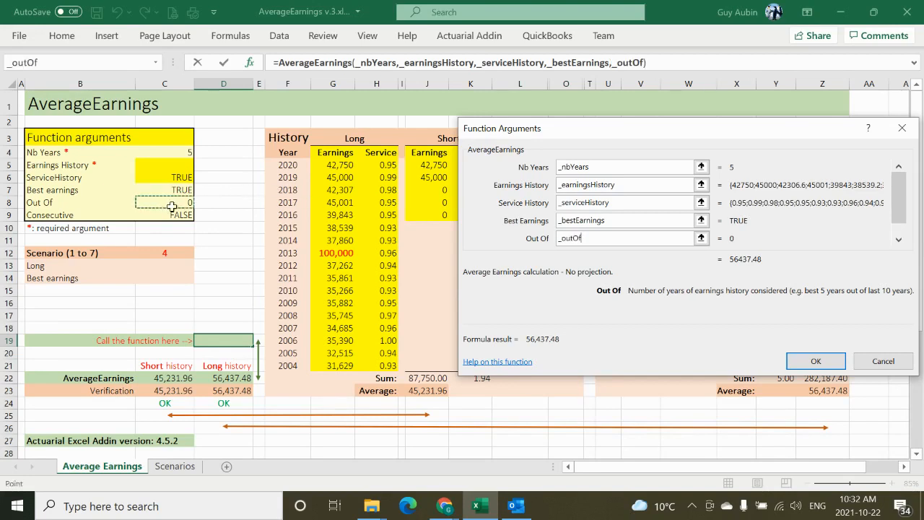
left_click(899, 239)
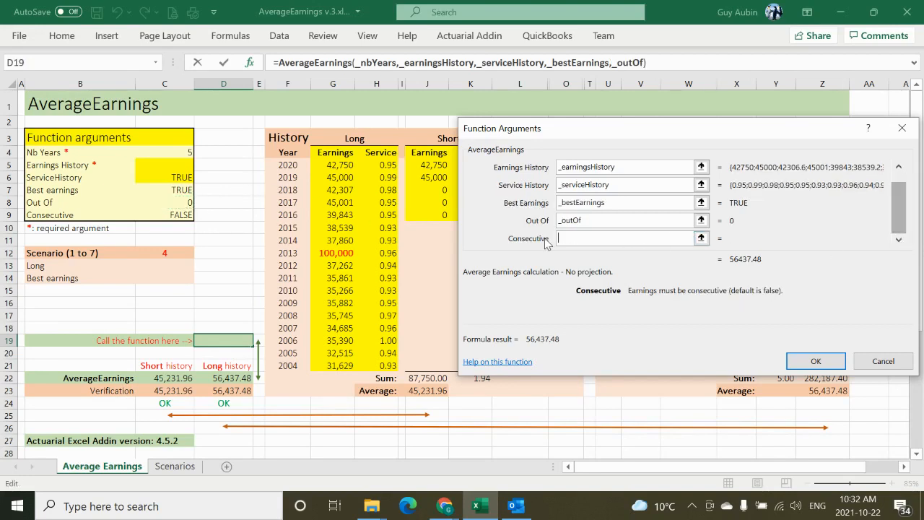
left_click(178, 216)
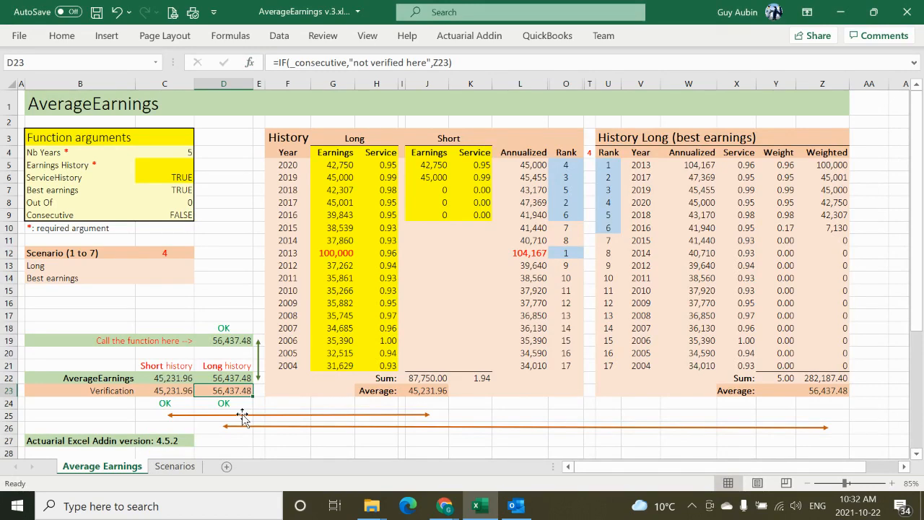
Step: Check the scenario definitions on the Scenarios sheet, and set the scenario in cell C12 of the Average Earnings sheet to 1
left_click(190, 469)
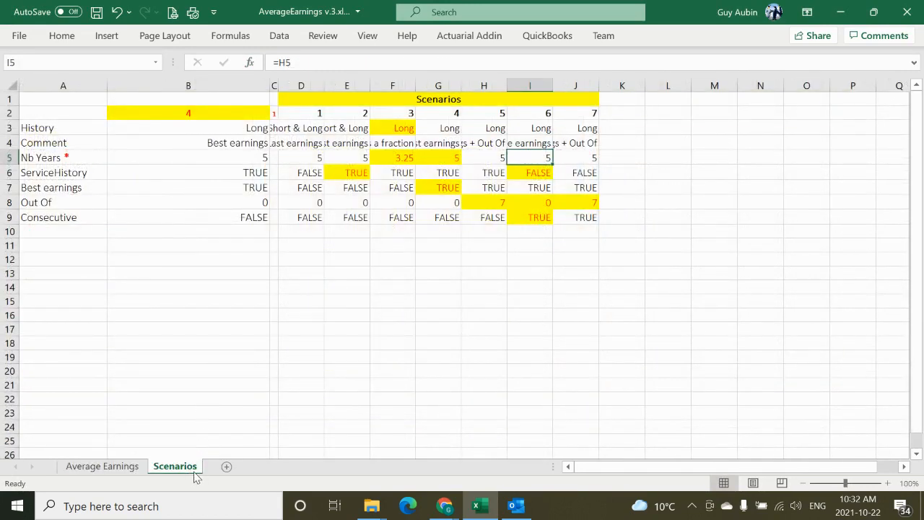
left_click(129, 467)
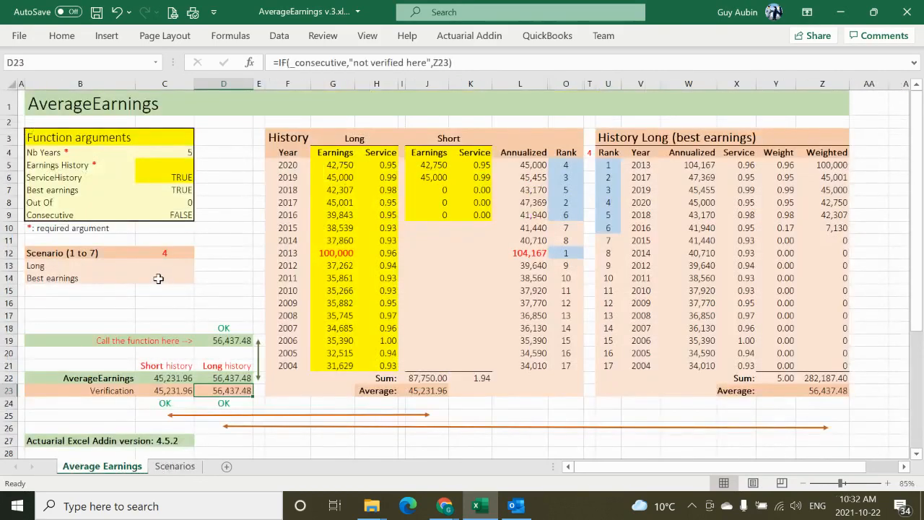
left_click(169, 252)
type("1")
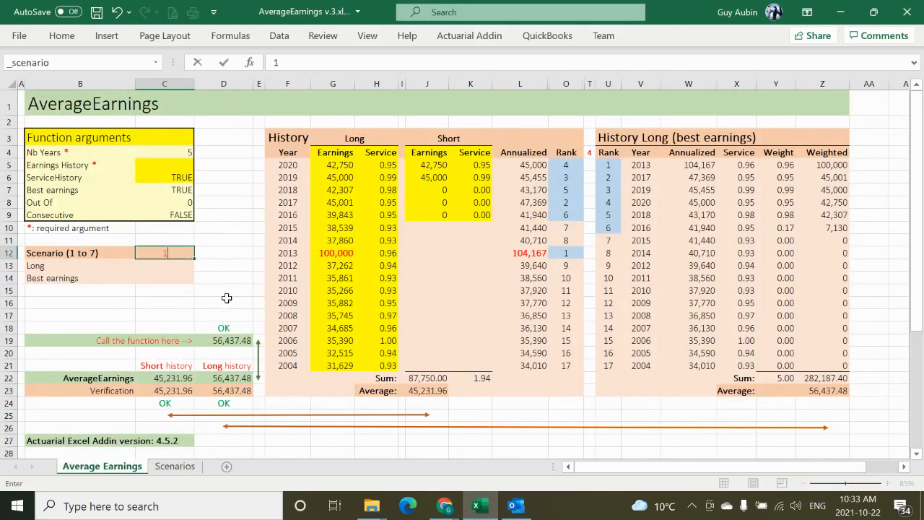
left_click(226, 302)
Step: Try scenario 7 in cell C12 and return the scenario number to 1
left_click(173, 255)
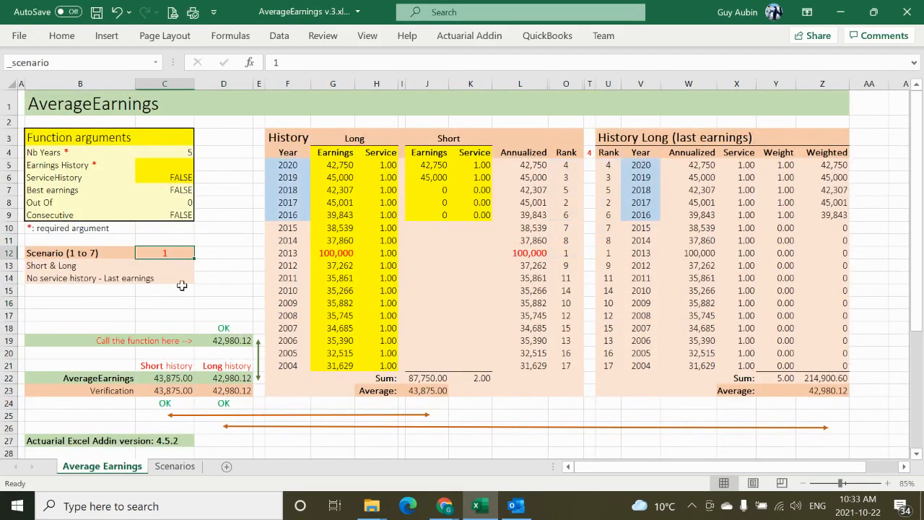
type("1")
key("BackSpace")
type("7")
left_click(235, 315)
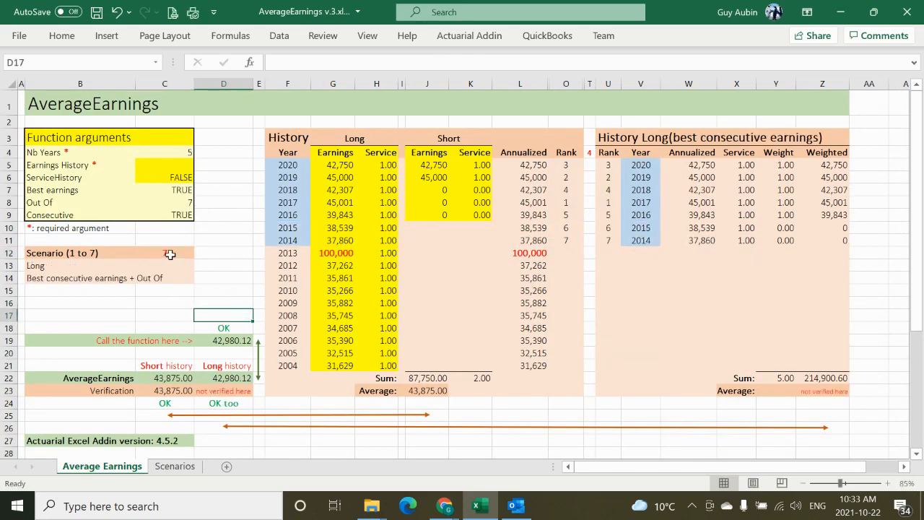
left_click(171, 254)
type("1")
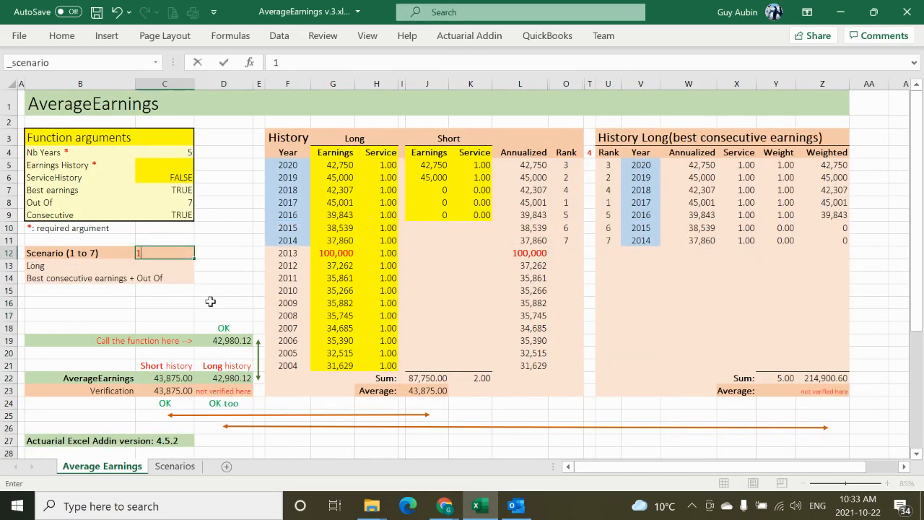
left_click(210, 301)
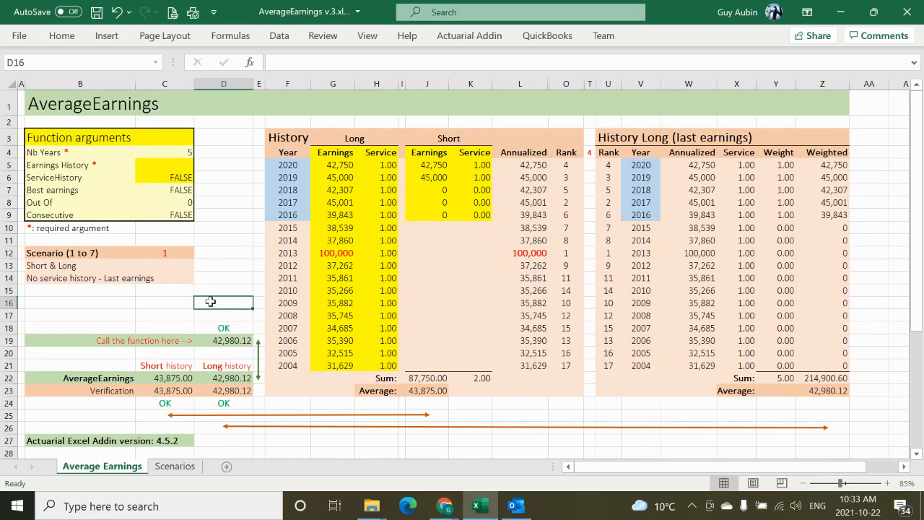
Step: Examine the Best earnings argument, the 2020 and 2019 Short earnings and service, and the years 2020 to 2016 in History Long
left_click(178, 178)
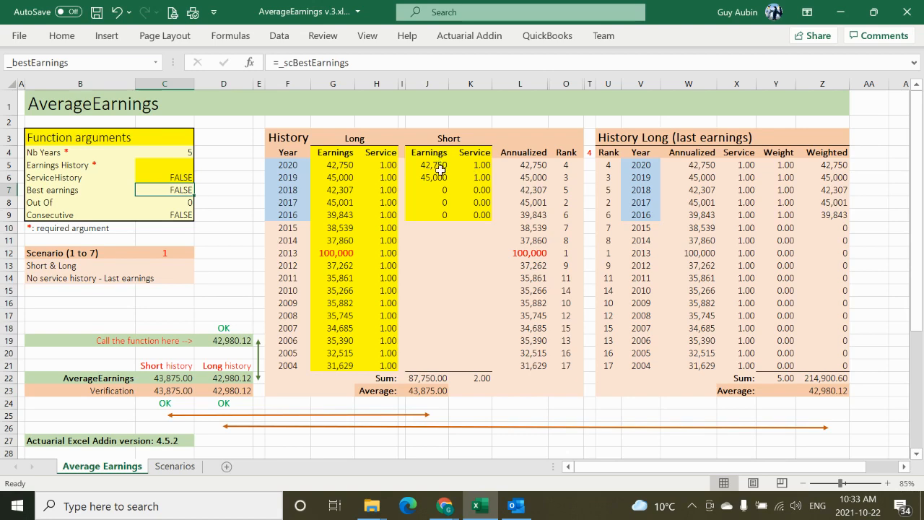
left_click_drag(440, 168, 441, 179)
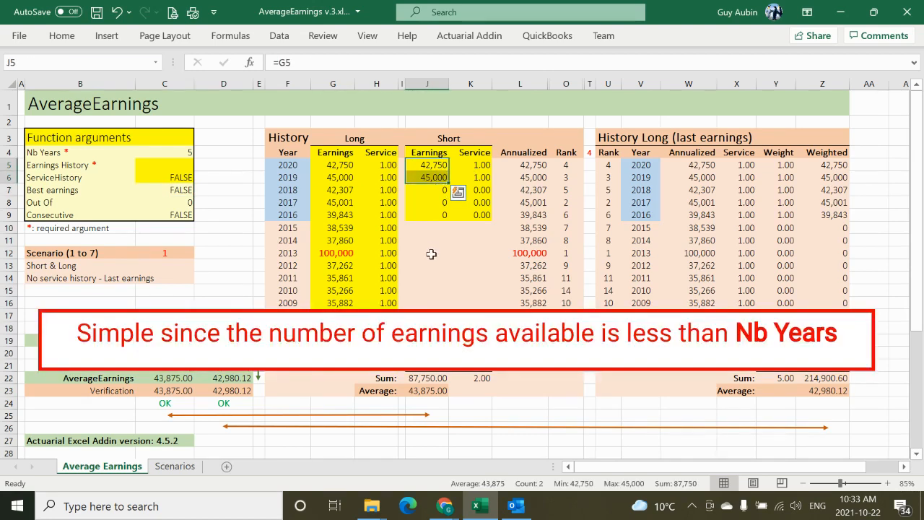
left_click(480, 168)
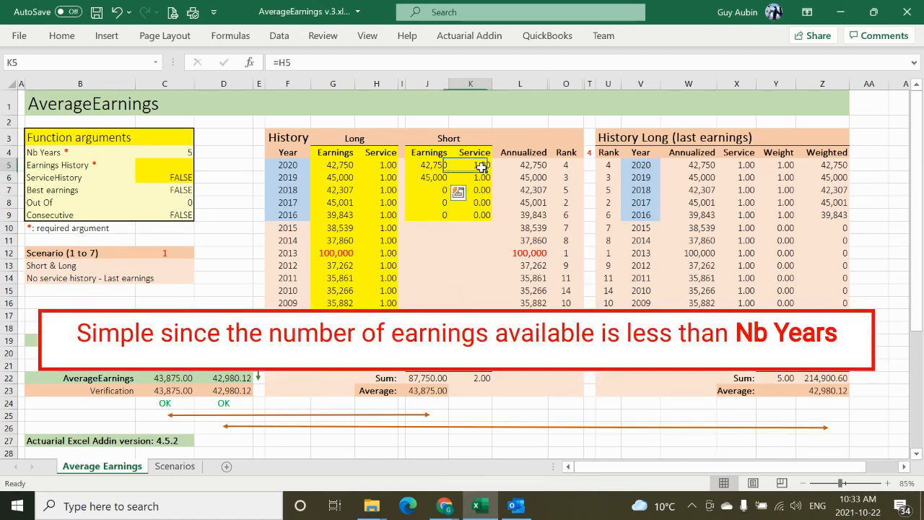
left_click_drag(480, 168, 480, 180)
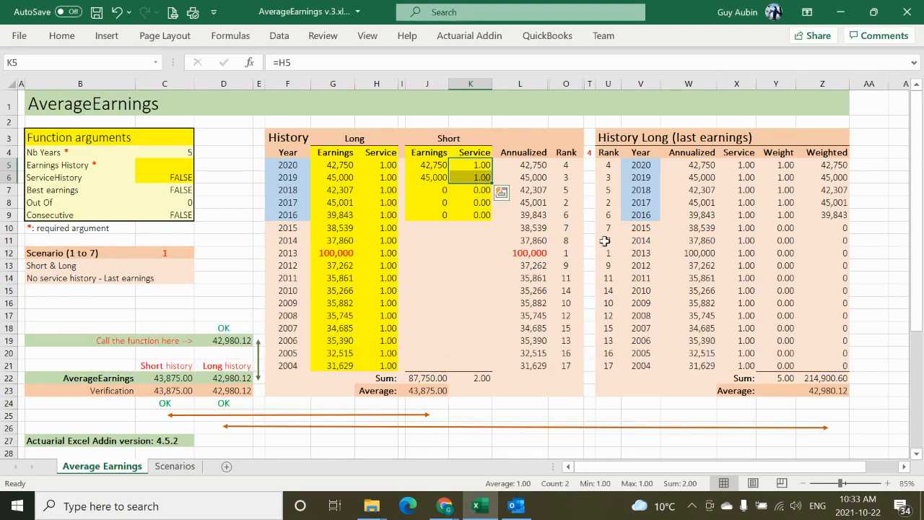
left_click_drag(638, 163, 629, 215)
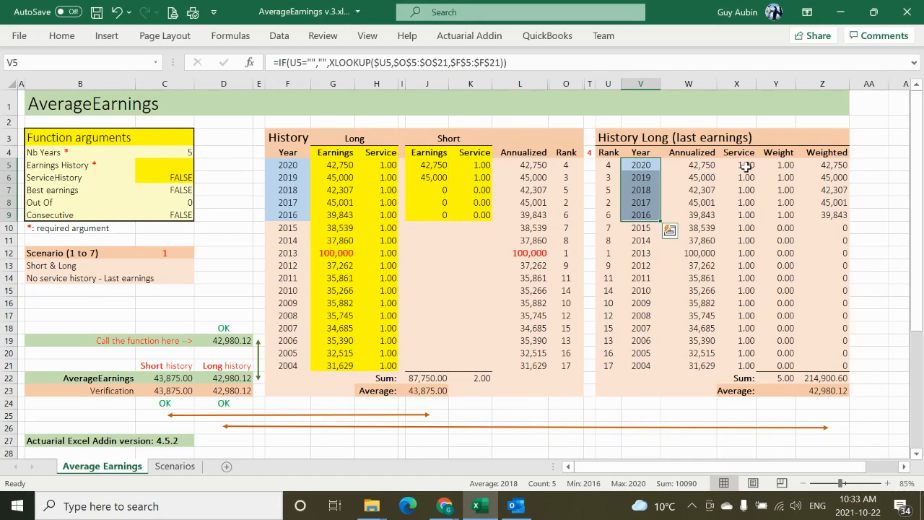
Step: Examine the 2020 to 2016 annualized earnings and compare the AverageEarnings results with the verification values and checks for Short and Long history
left_click(711, 166)
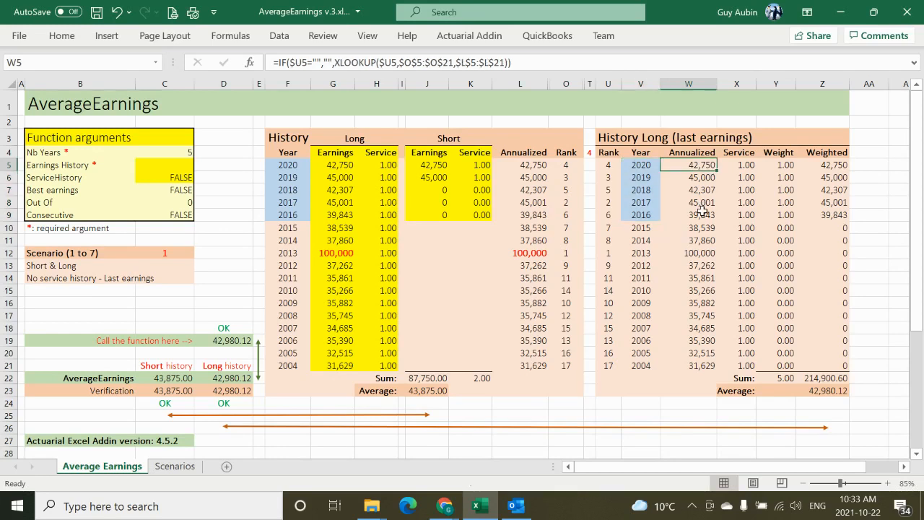
left_click(702, 214, "shift")
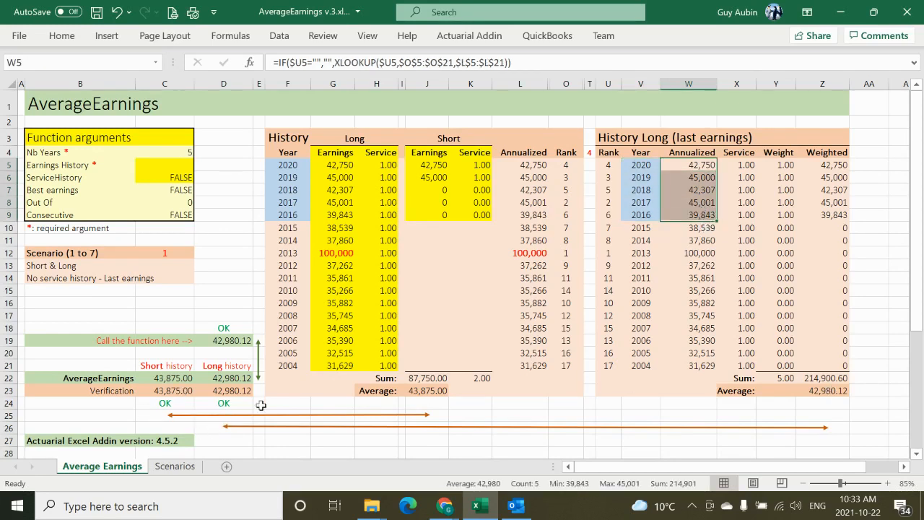
left_click(258, 402)
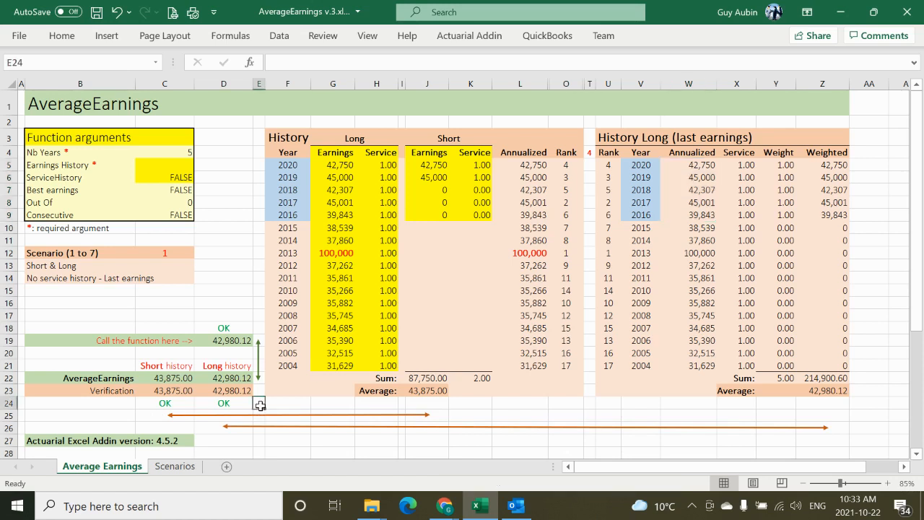
left_click(172, 378)
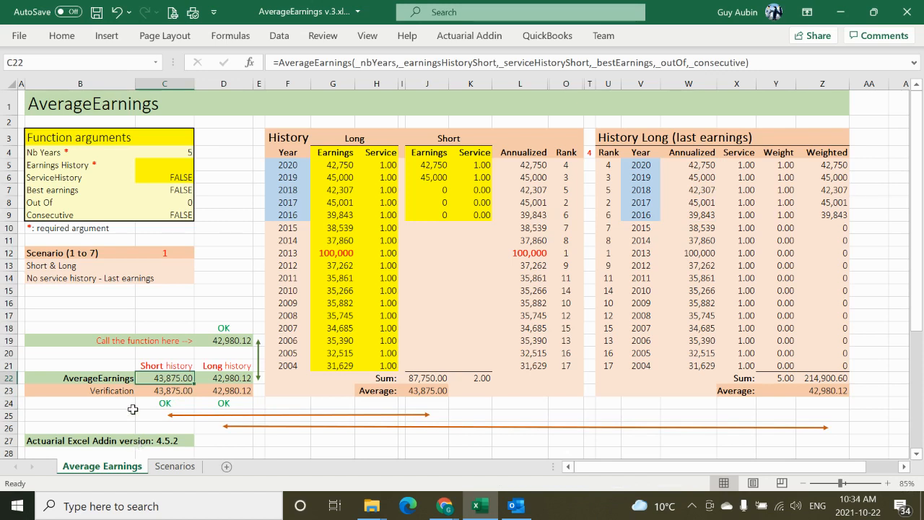
left_click(213, 380)
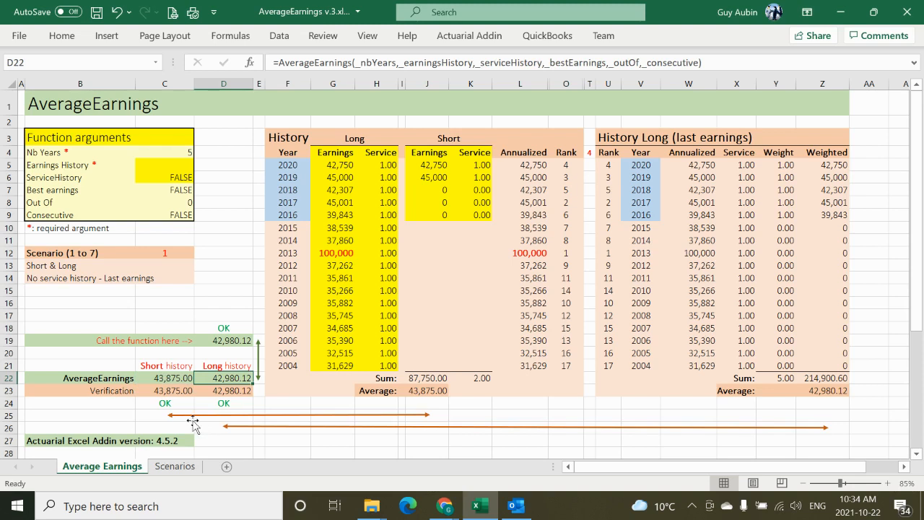
left_click(173, 392)
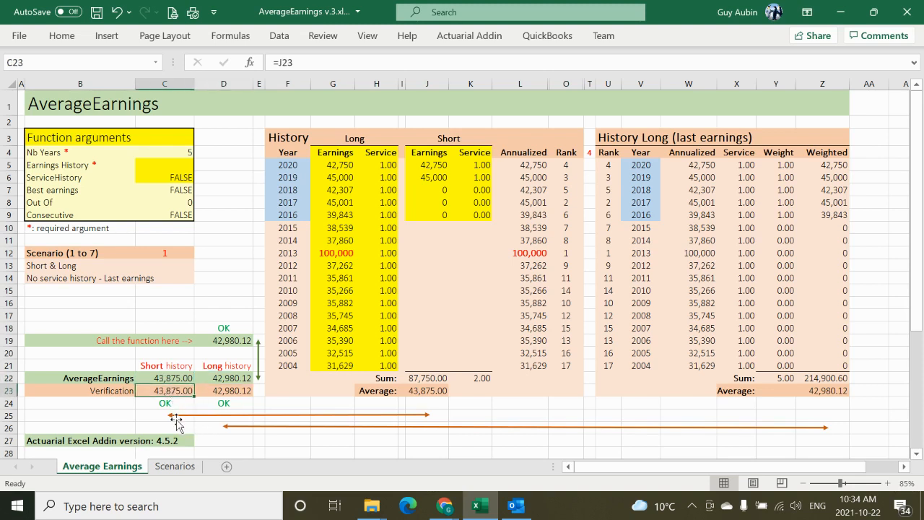
left_click(218, 392)
left_click(172, 405)
left_click(221, 404)
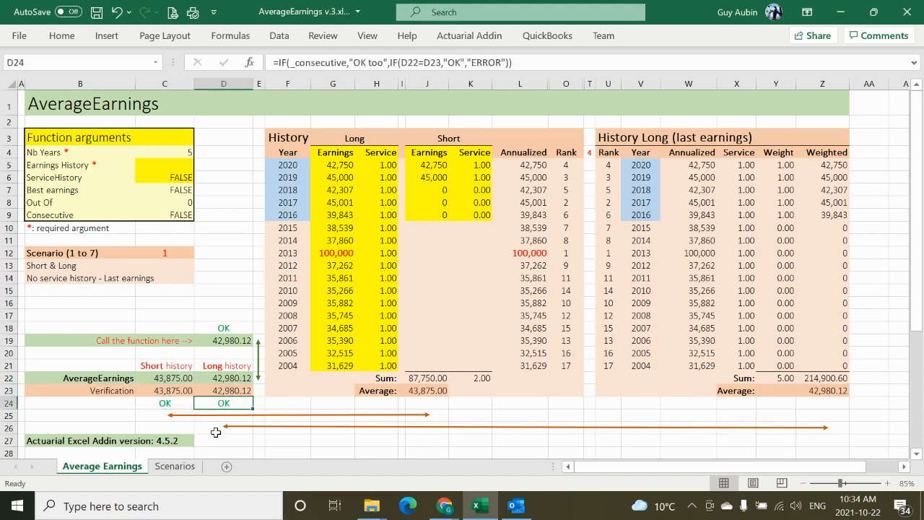
left_click(159, 403)
left_click(201, 404)
Step: Set the scenario in cell C12 to 2 for last earnings with service history
left_click(175, 251)
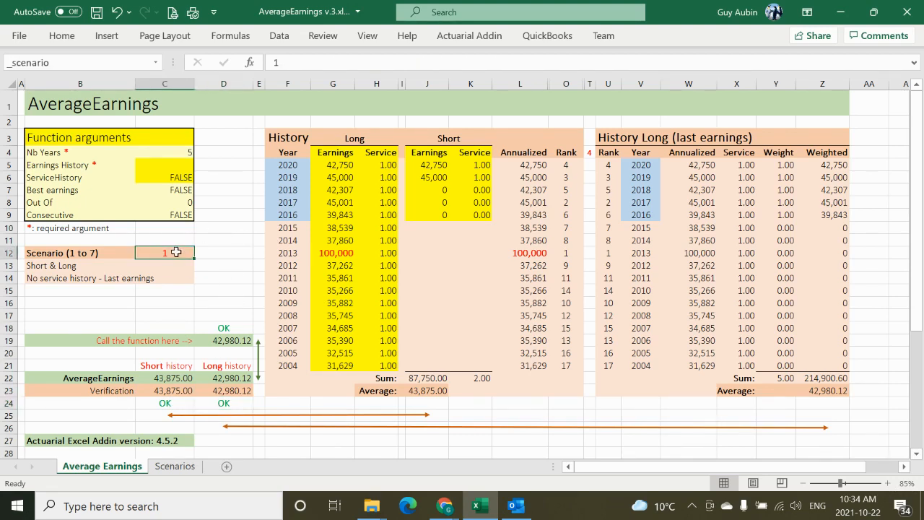
type("2")
left_click(211, 277)
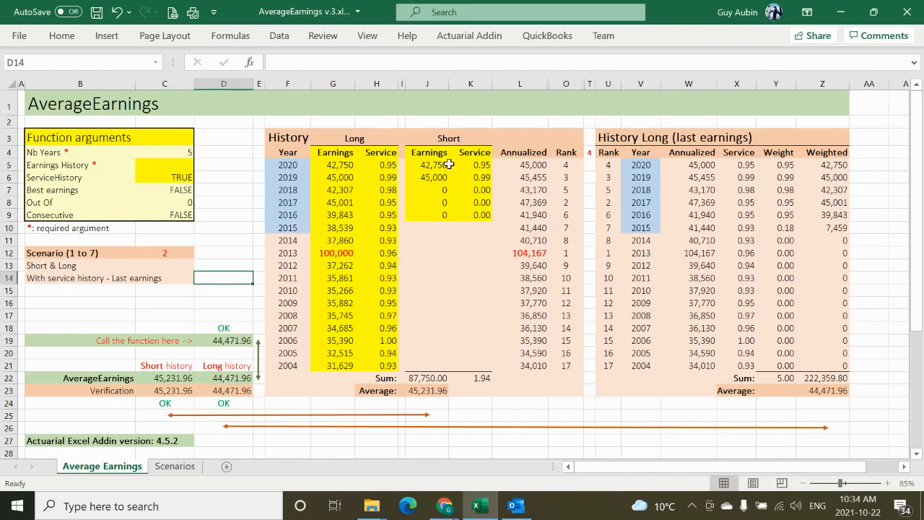
Step: Examine the 2020 and 2019 Short earnings and service, and the service and weights for the years 2020 to 2015 in History Long
left_click_drag(446, 164, 437, 181)
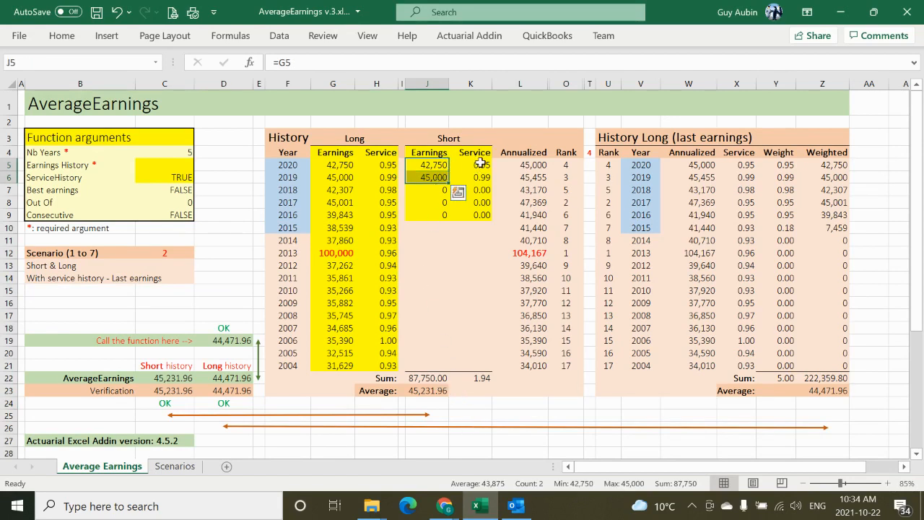
left_click_drag(478, 164, 481, 174)
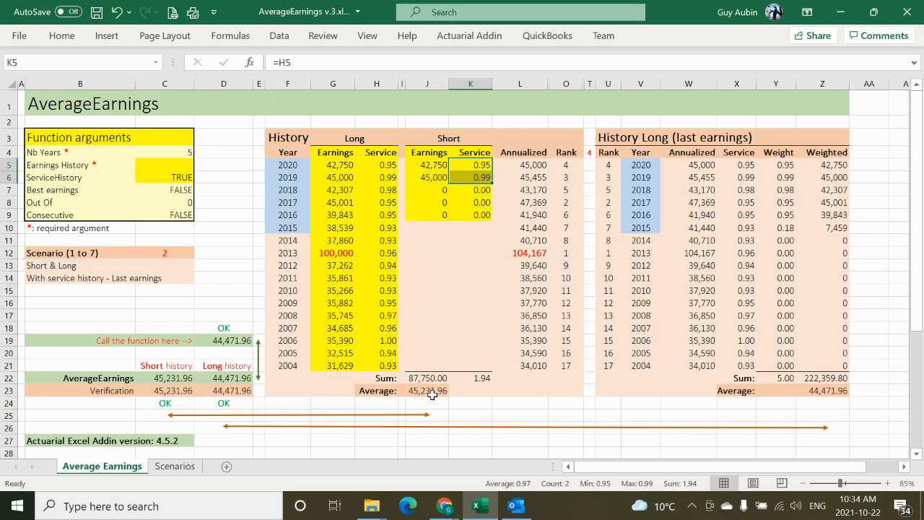
left_click(478, 379)
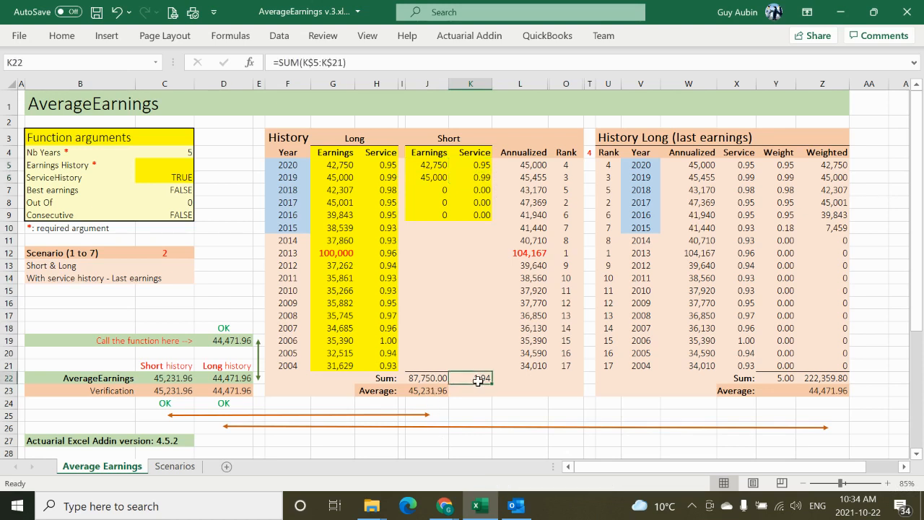
left_click(644, 166)
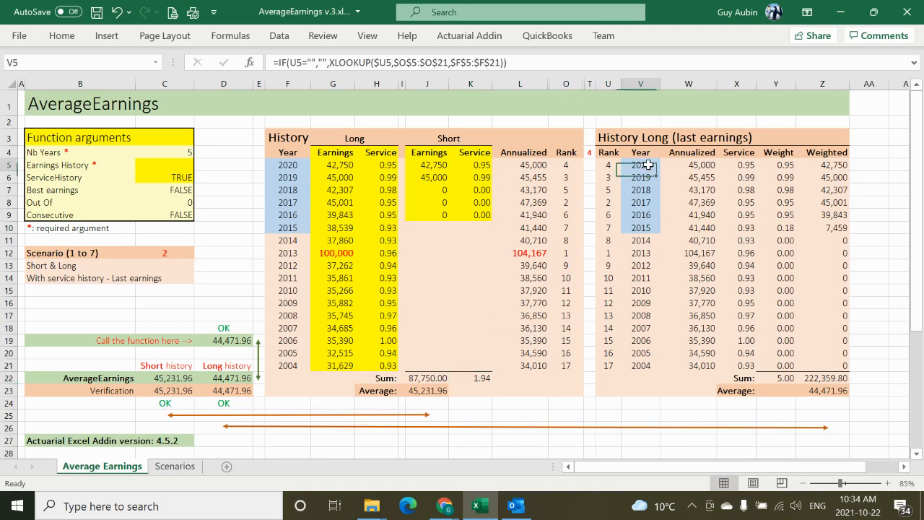
left_click(647, 228, "shift")
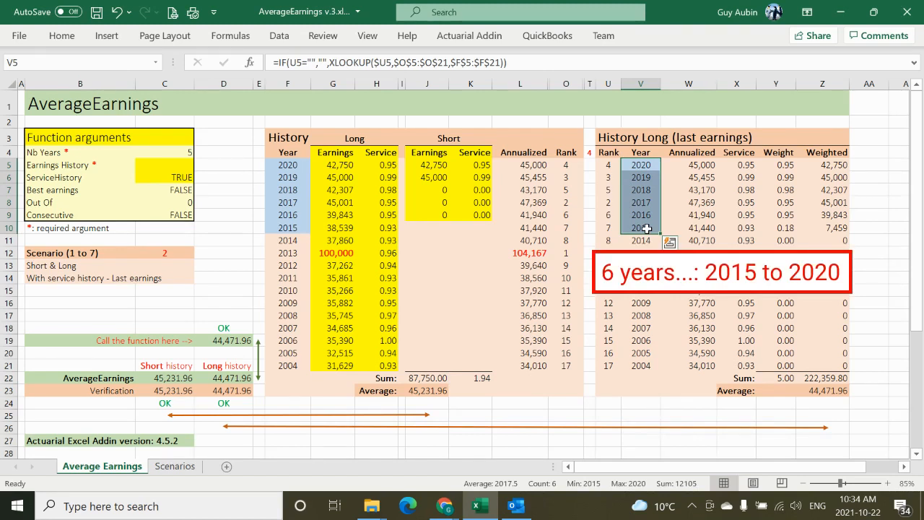
left_click(752, 168)
key("Down")
key("Down")
key("Down")
key("Down")
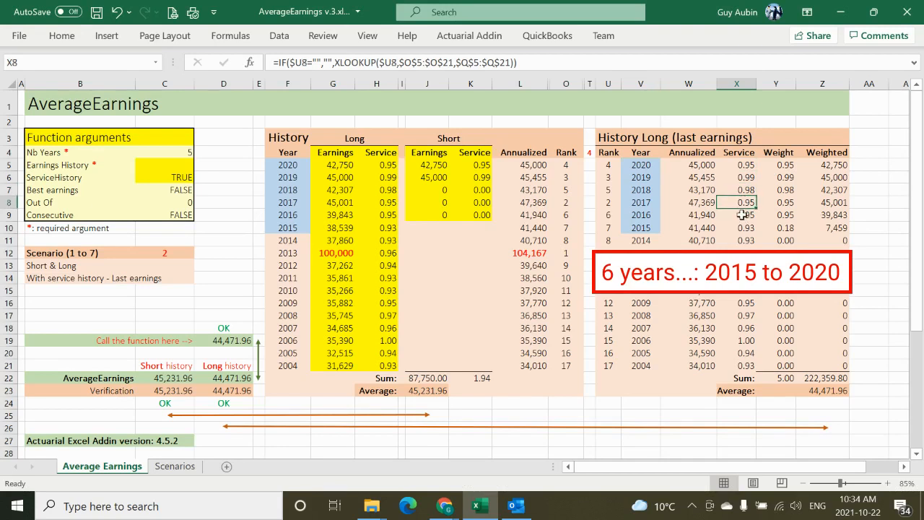
left_click(781, 166)
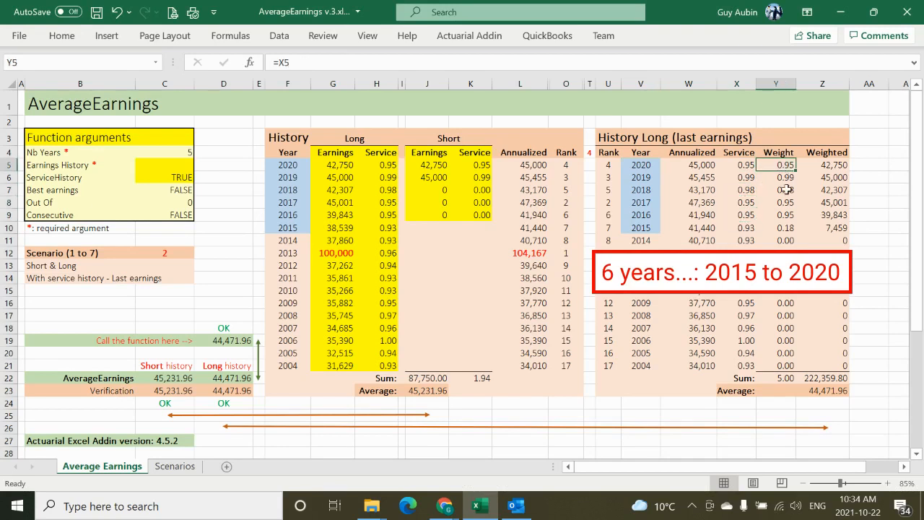
left_click(791, 228)
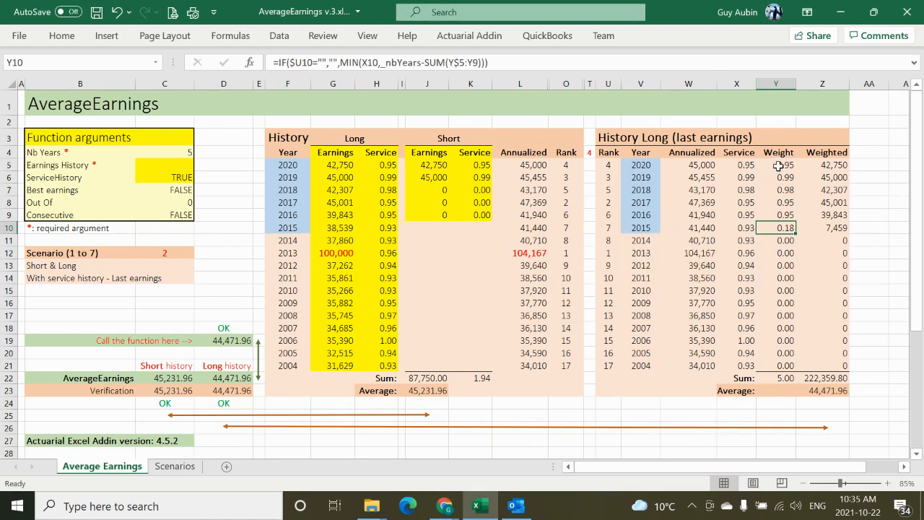
left_click_drag(777, 166, 779, 235)
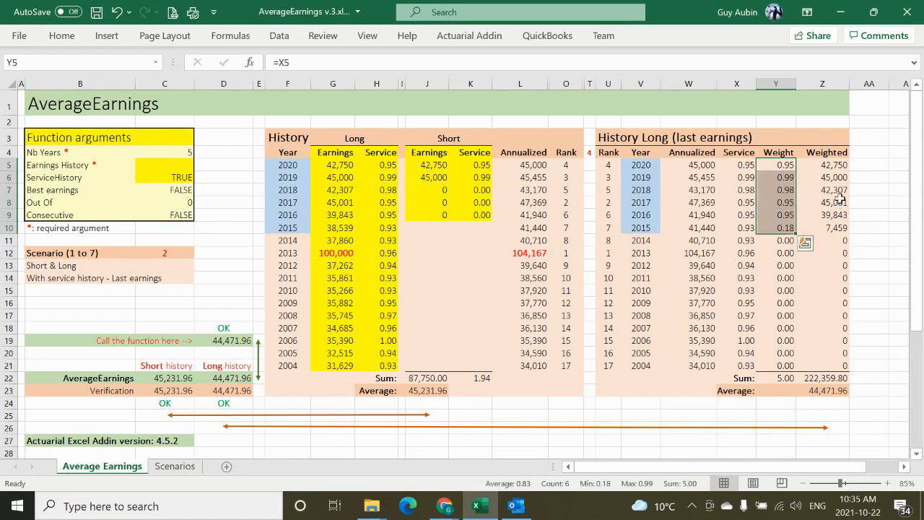
Step: Trace the 2020 to 2015 weighted earnings through their sum to the average in Z23, and compare the Long history result with its verification
left_click(697, 168)
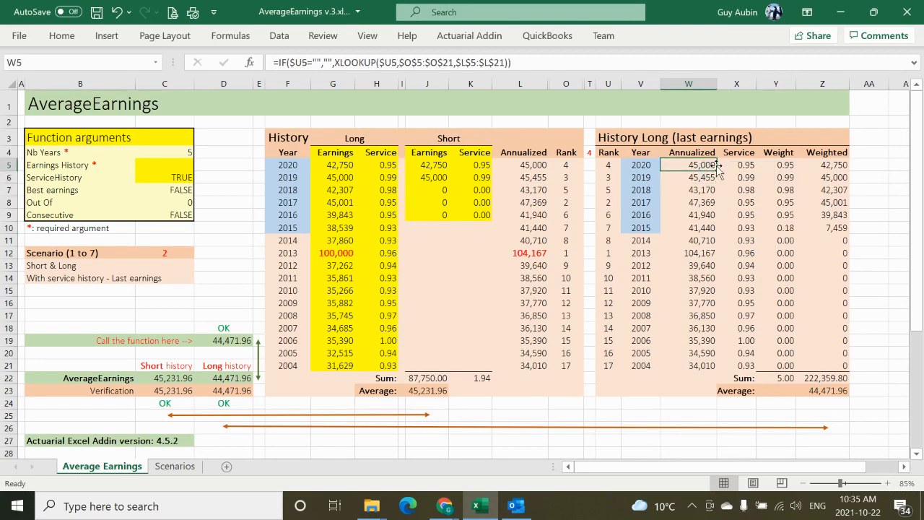
left_click(775, 167)
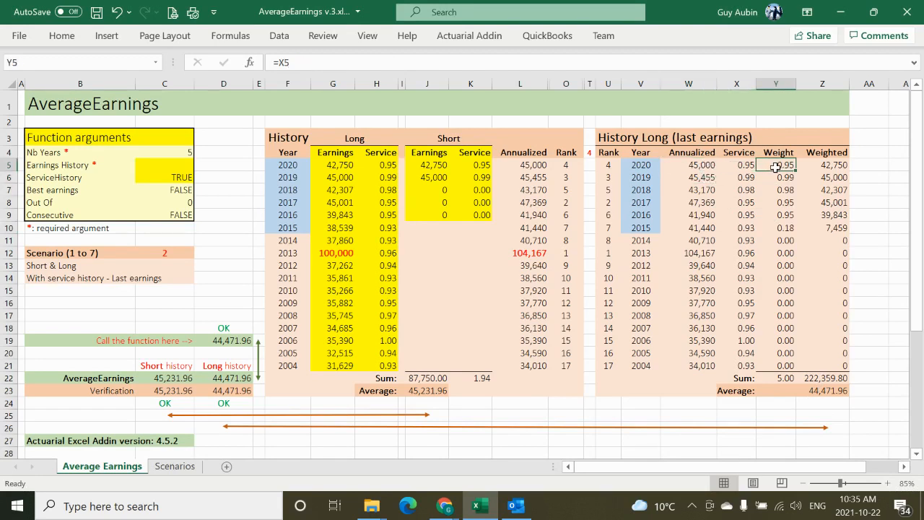
left_click(824, 166)
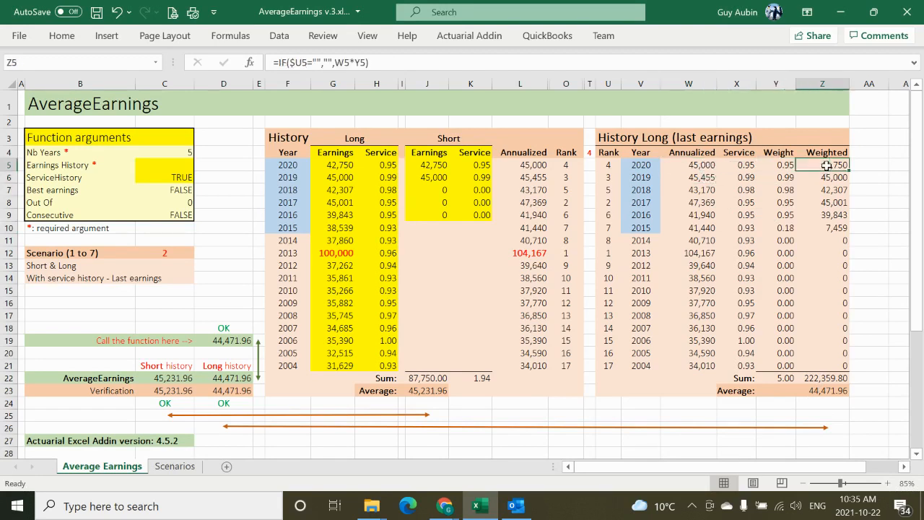
left_click(828, 226, "shift")
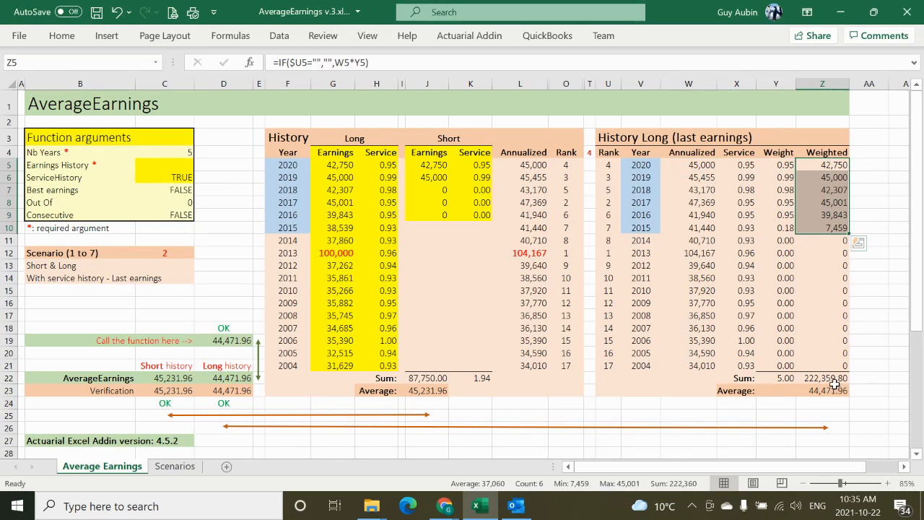
left_click(834, 381)
left_click(839, 392)
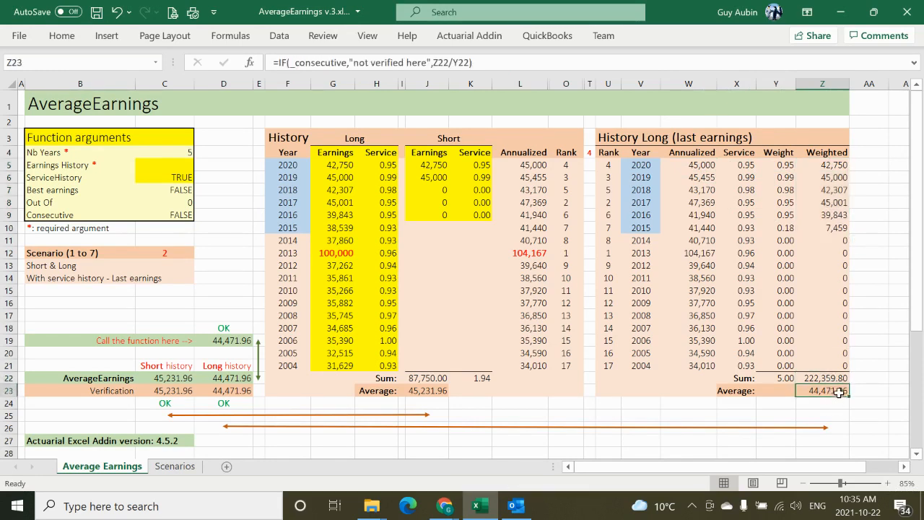
left_click(242, 380)
left_click_drag(244, 391, 245, 396)
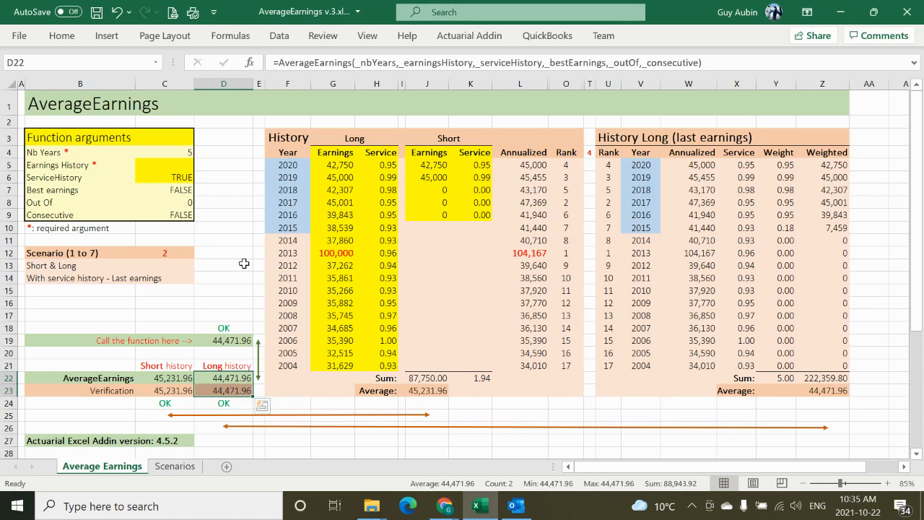
Step: Set the scenario in cell C12 to 3 for a fractional number of years
left_click(172, 256)
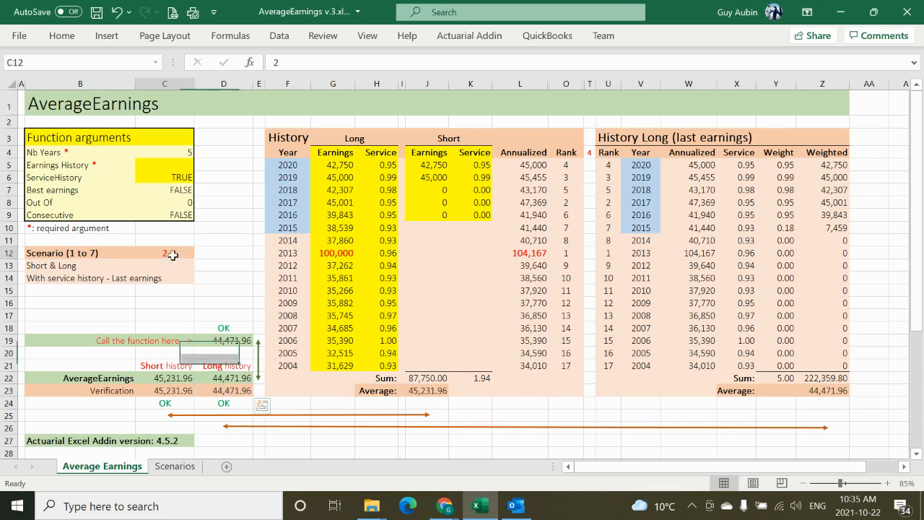
type("3")
left_click(216, 254)
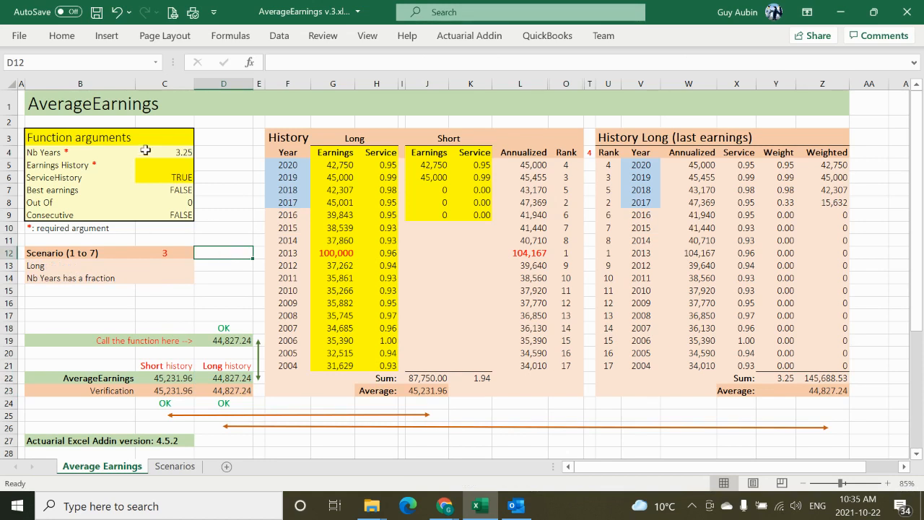
Step: Examine the Nb Years and Best earnings arguments, and trace the 2020 to 2017 weights and weighted earnings through to the average in Z23
left_click(177, 152)
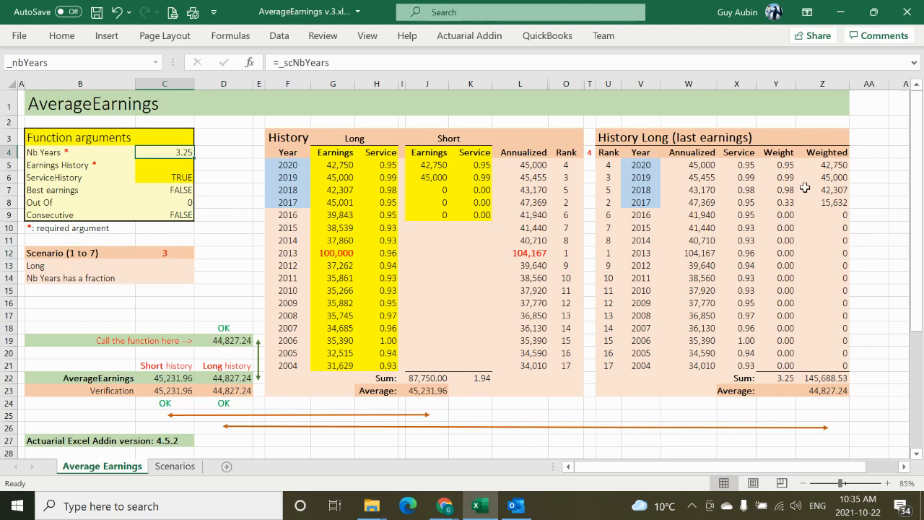
left_click(173, 191)
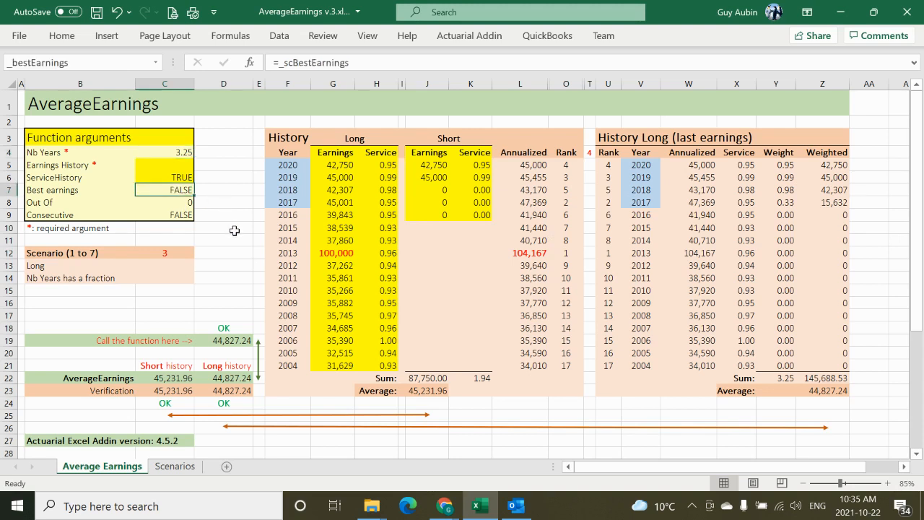
left_click(775, 166)
left_click(790, 202, "shift")
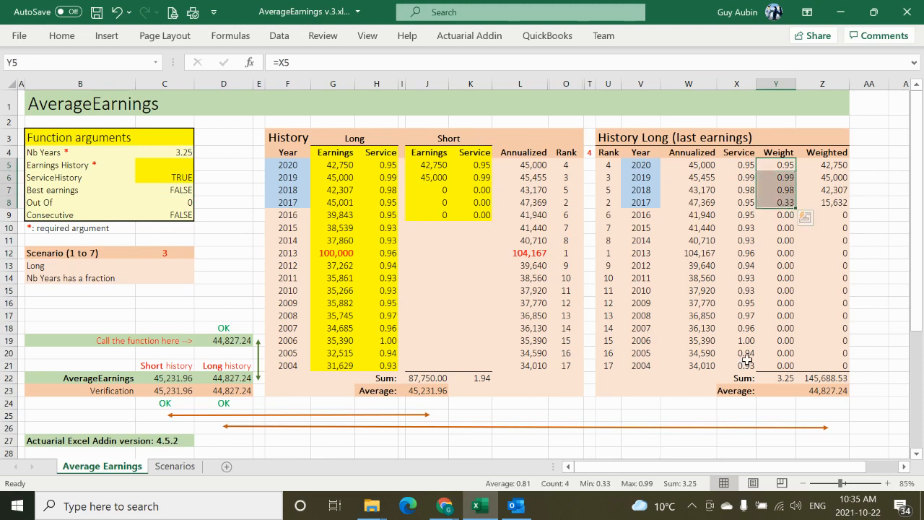
left_click(784, 377)
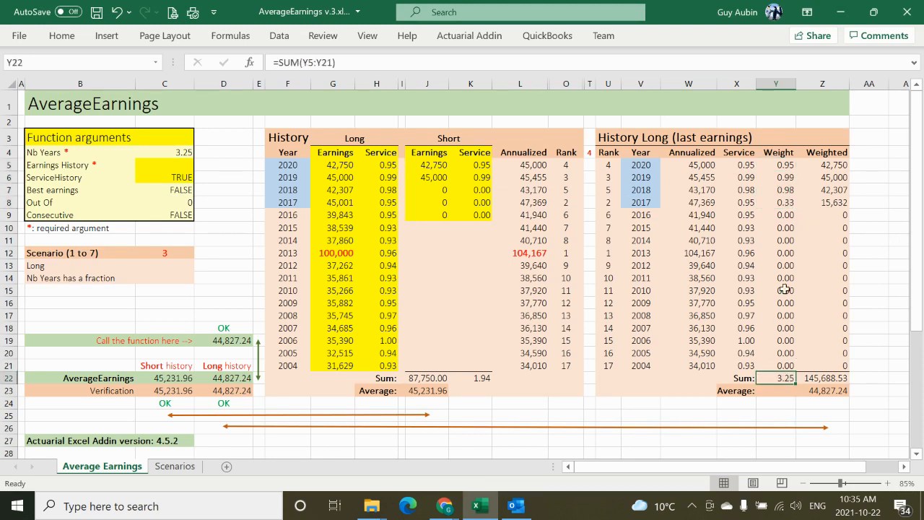
left_click(698, 168)
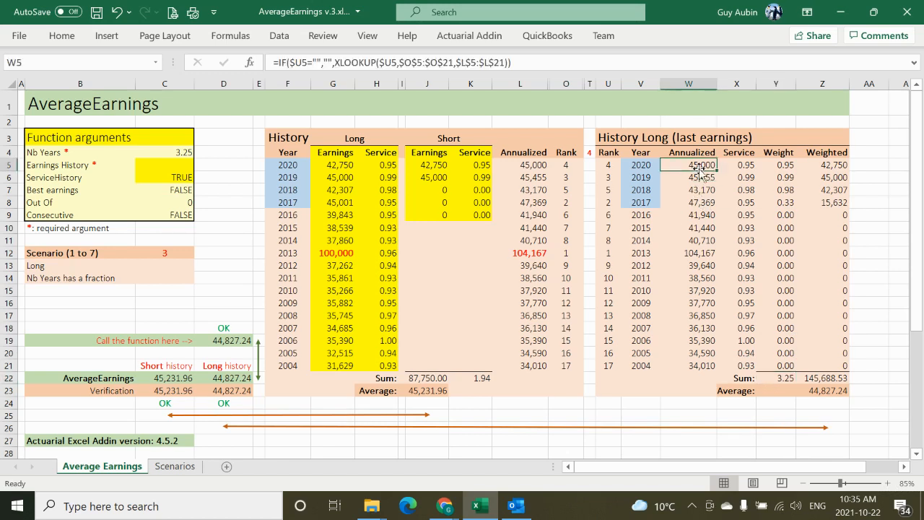
left_click(786, 168)
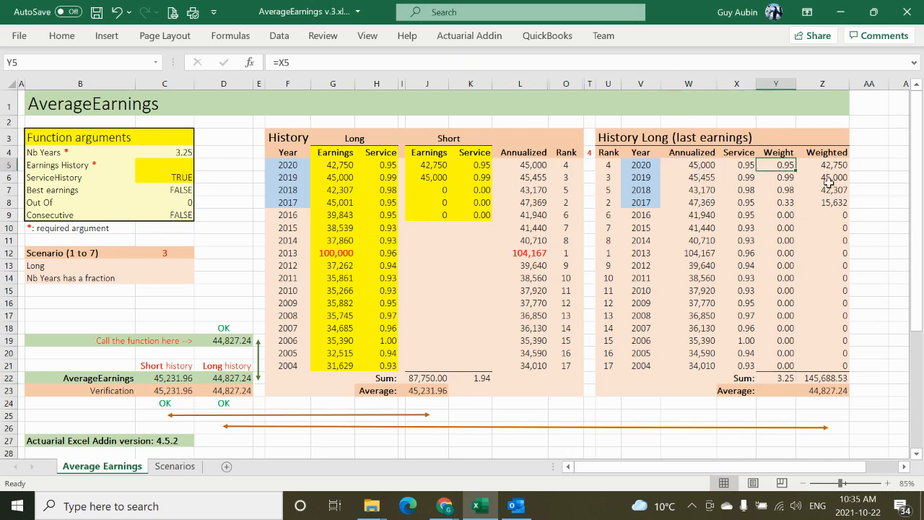
left_click_drag(831, 166, 827, 205)
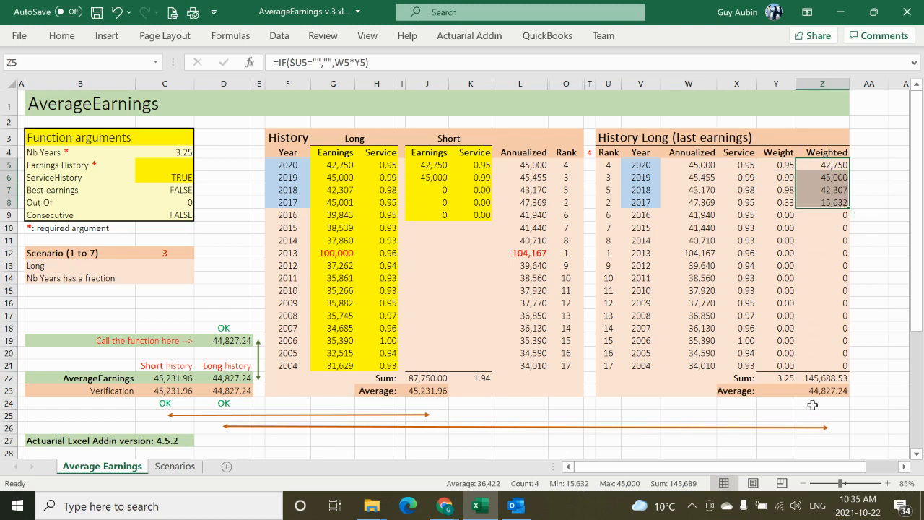
left_click(785, 380)
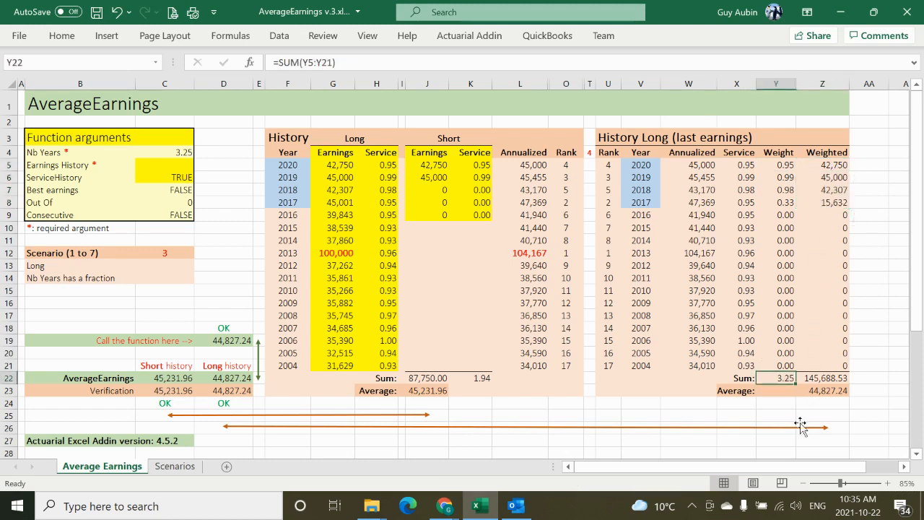
left_click(816, 390)
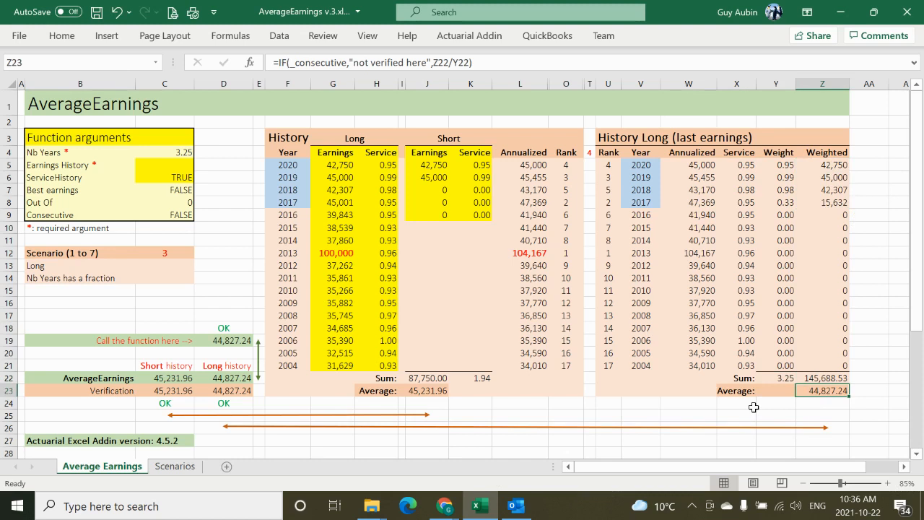
Step: Compare the Long history AverageEarnings result in D22 with its verification in D23, and check the comparison formula in D24
left_click(242, 378)
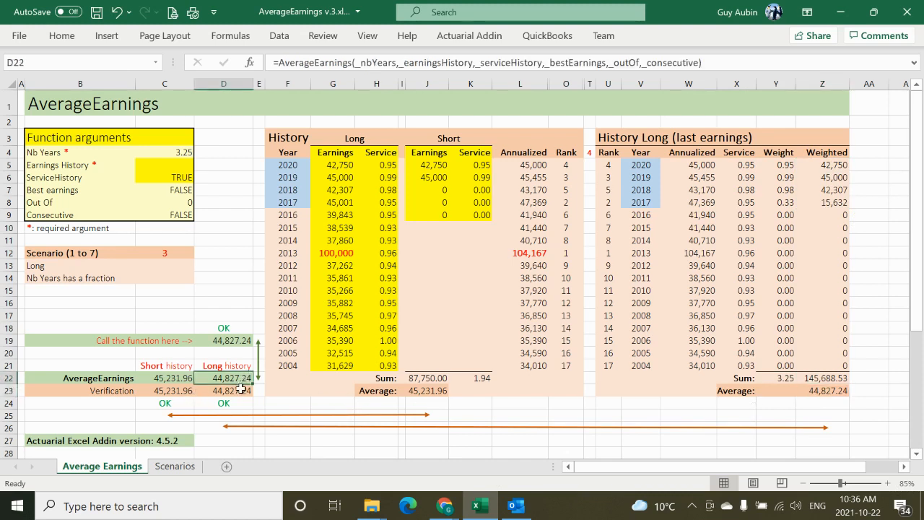
left_click(240, 388, "shift")
left_click(243, 380)
left_click(238, 394)
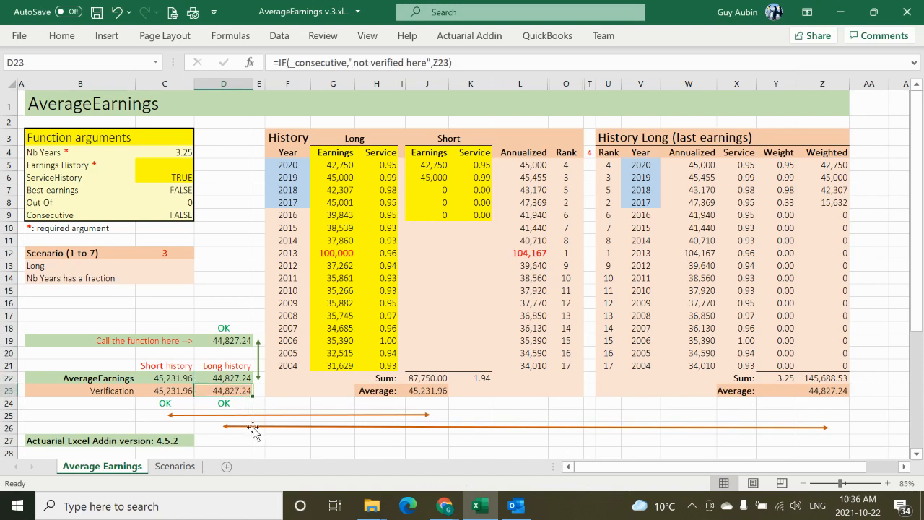
left_click(239, 403)
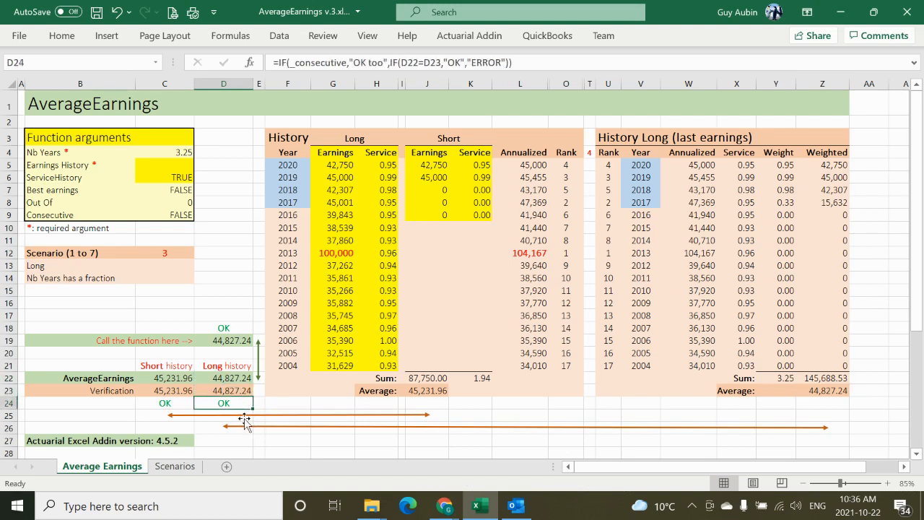
Step: Set the scenario in cell C12 to 4 for best earnings
left_click(162, 254)
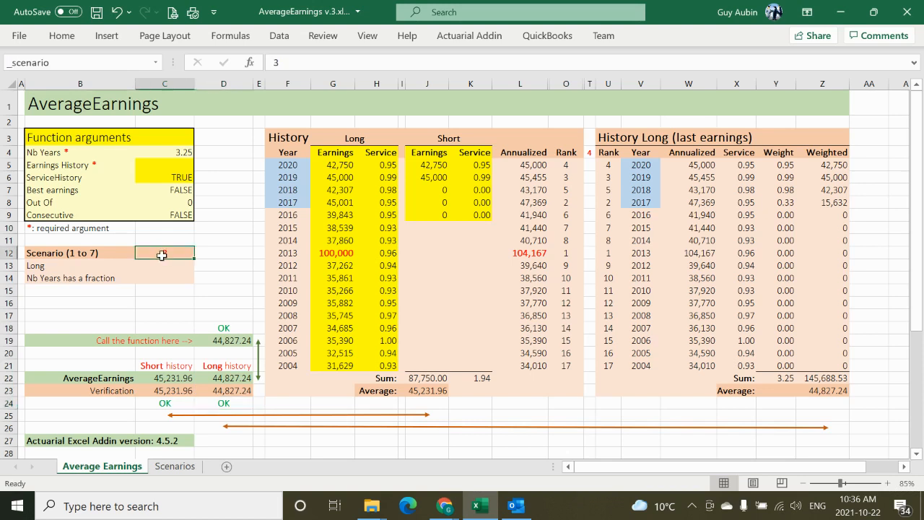
type("4")
left_click(220, 254)
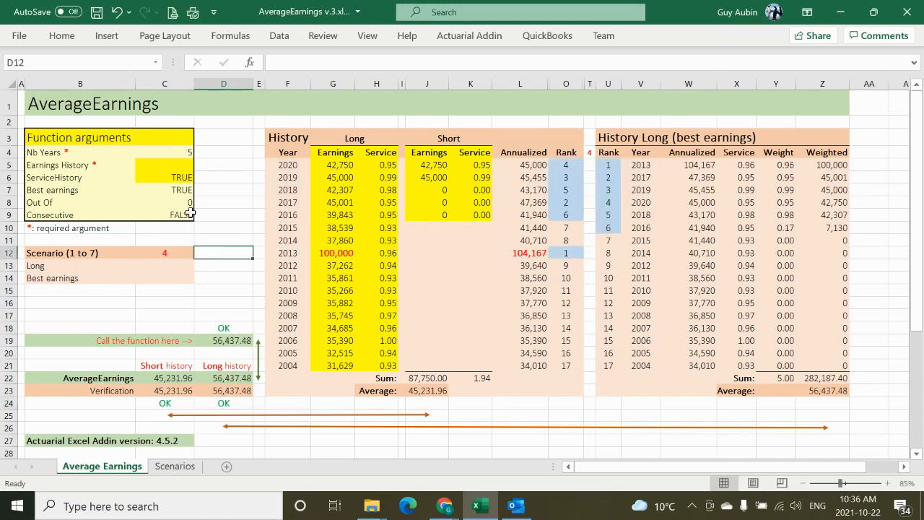
Step: Examine the Best earnings argument, the ranks of the years 2020 to 2013, and the 2013 annualized earnings
left_click(181, 191)
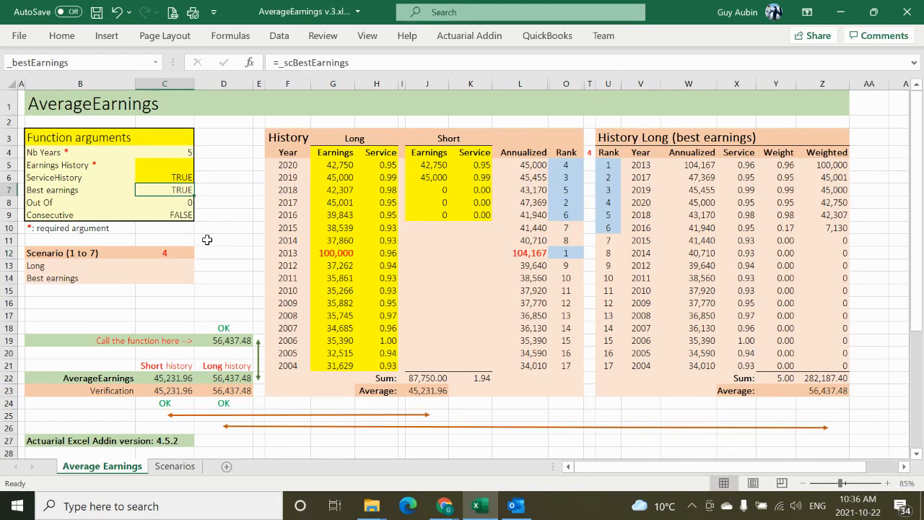
left_click(575, 164)
left_click(565, 256, "shift")
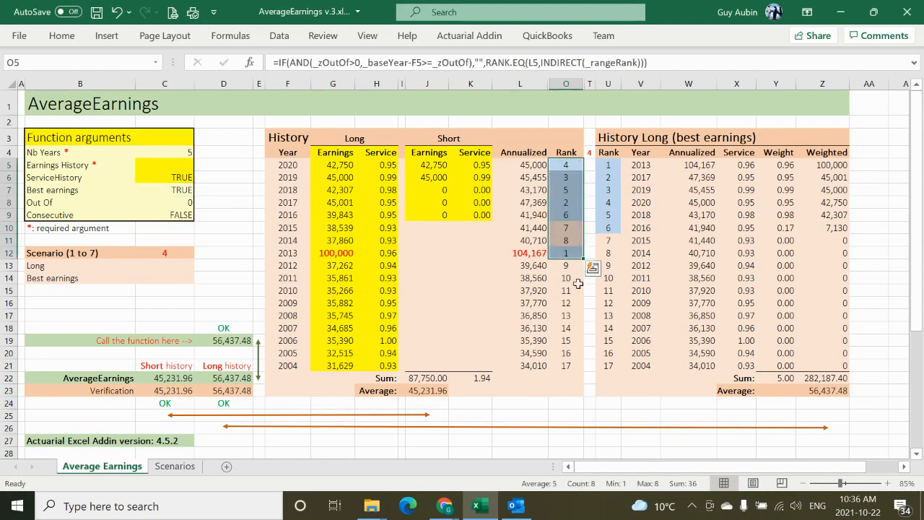
left_click(515, 253)
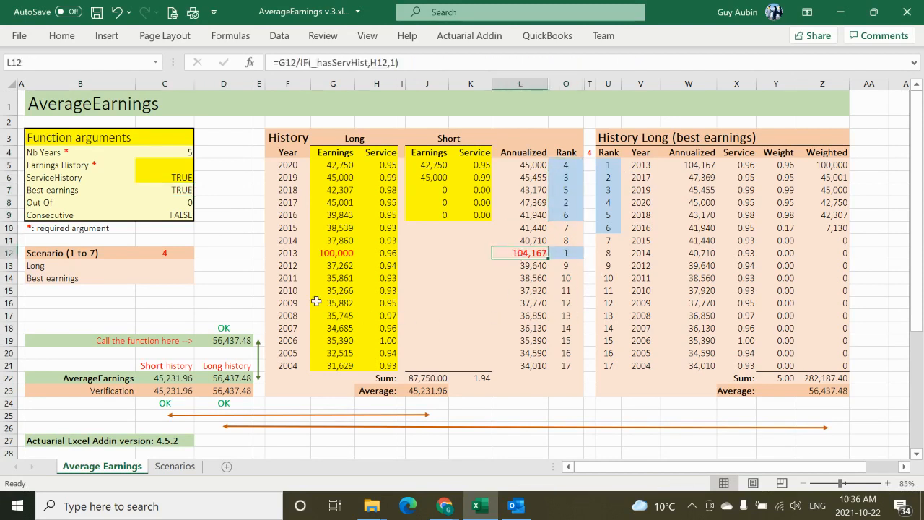
left_click(292, 257)
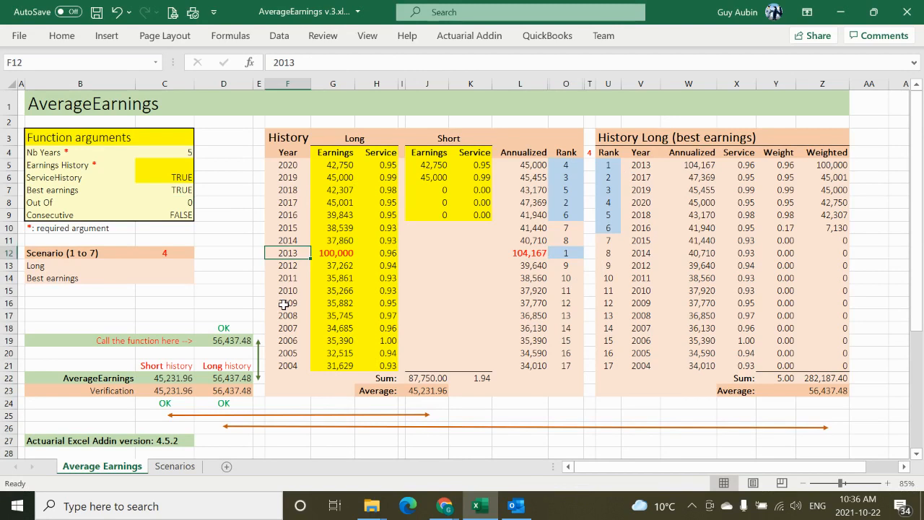
Step: Examine the top-ranked year's annualized earnings, service and weight in History Long, and the ranks and weights of the six best years
left_click(628, 166)
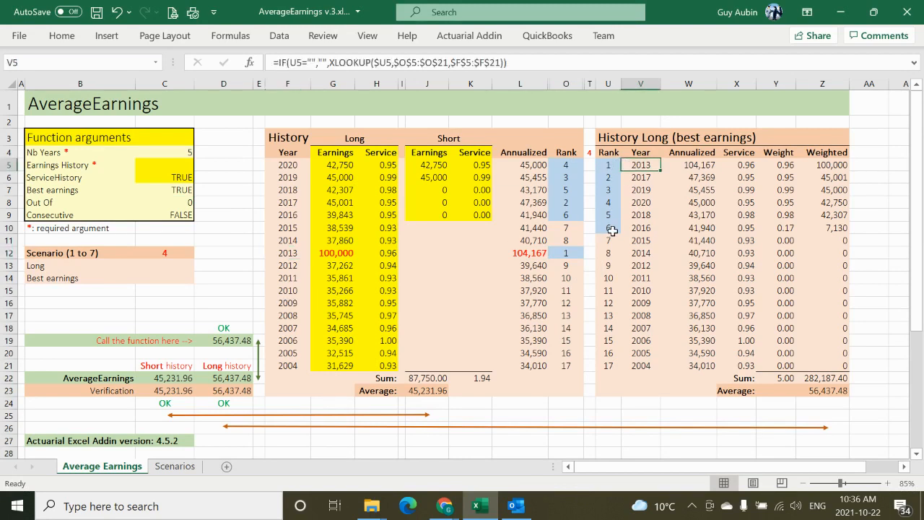
left_click(703, 164)
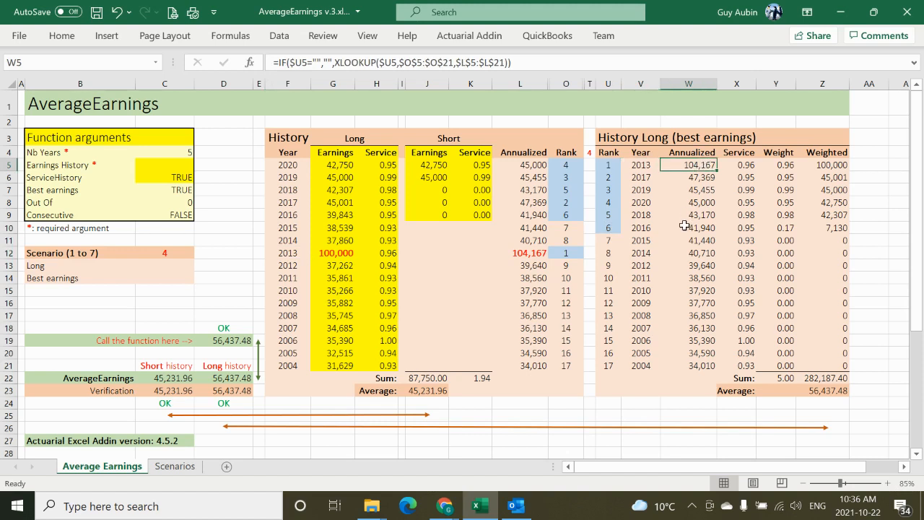
left_click(747, 165)
left_click(786, 165)
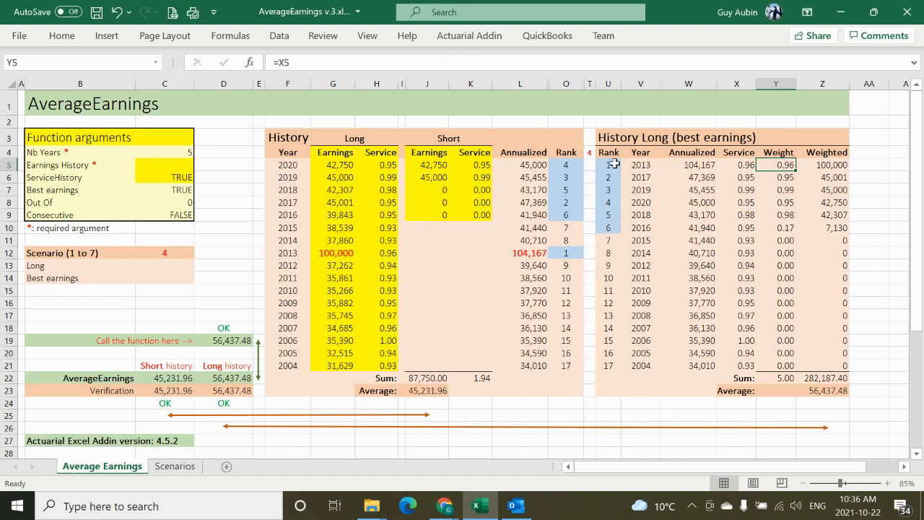
left_click_drag(609, 165, 608, 227)
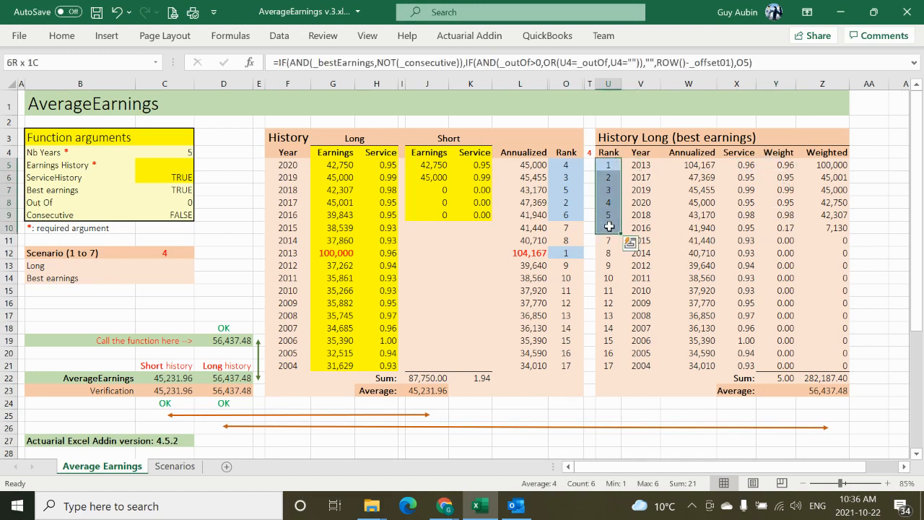
left_click(787, 166)
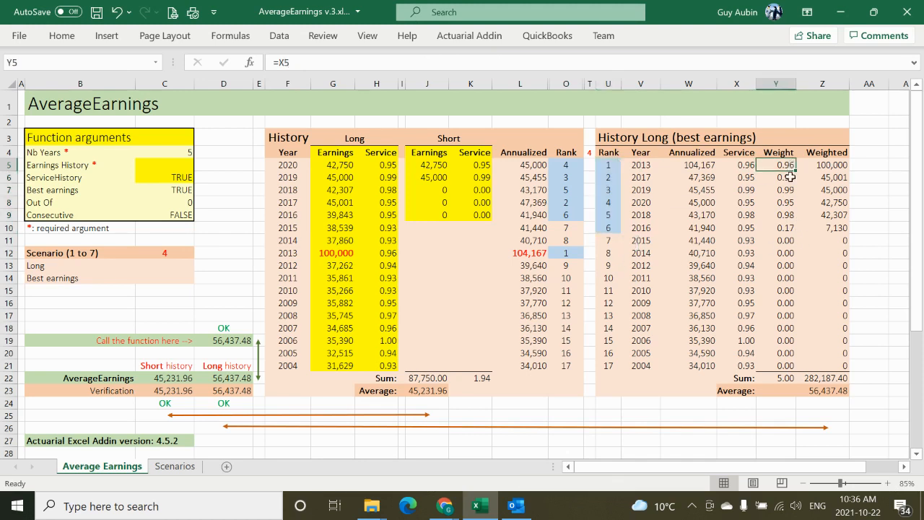
left_click(779, 237, "shift")
left_click(784, 230, "shift")
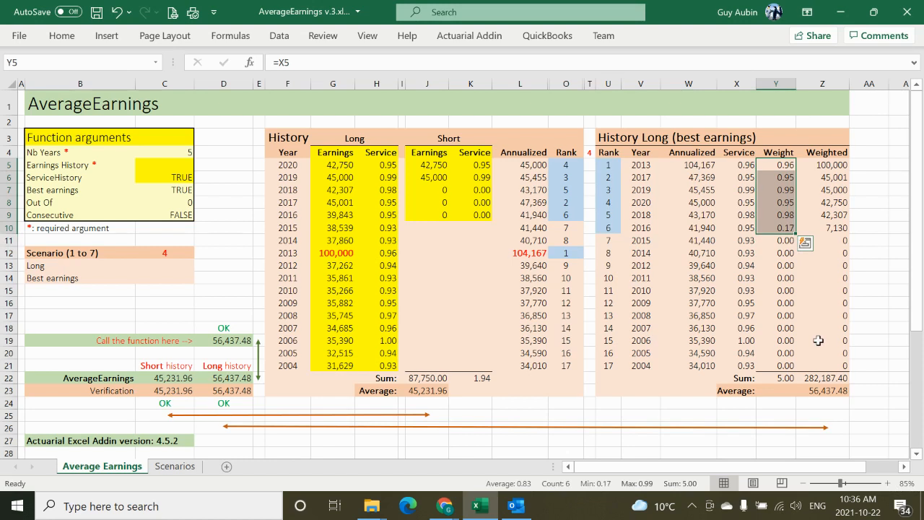
Step: Trace the best years' weighted earnings to the sums in Z22 and Y22, and compare the Long history result with its verification
left_click(836, 166)
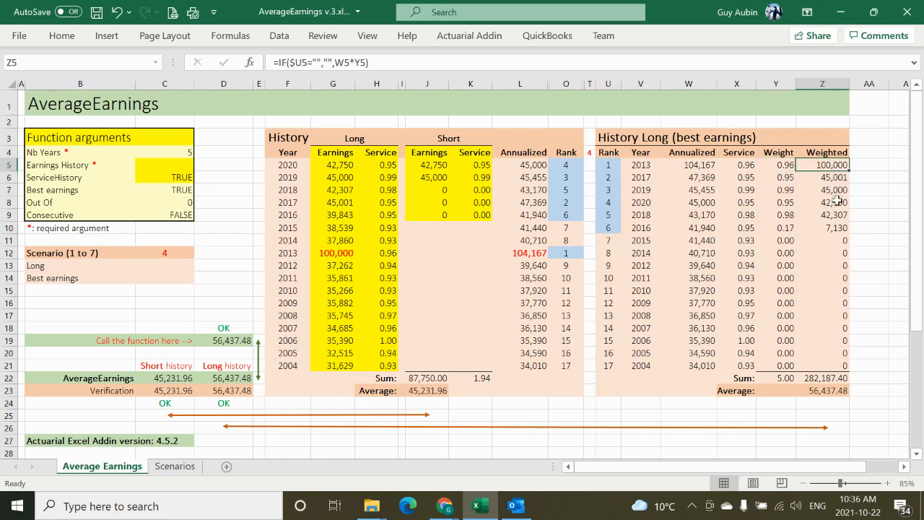
left_click(830, 376)
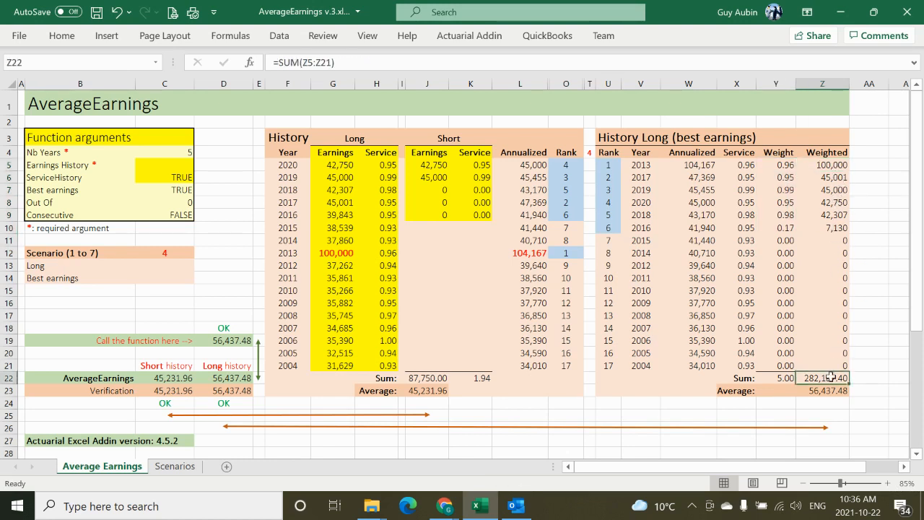
left_click(783, 378)
left_click(239, 380)
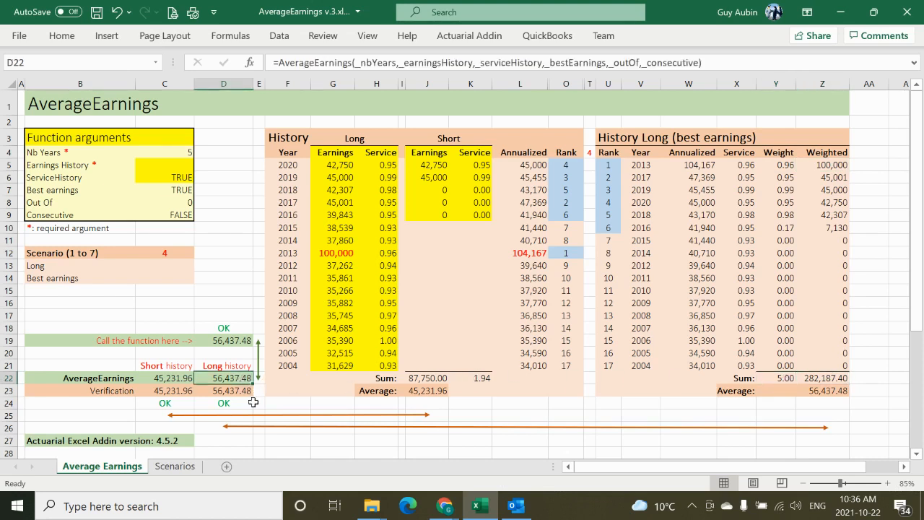
left_click_drag(246, 379, 252, 396)
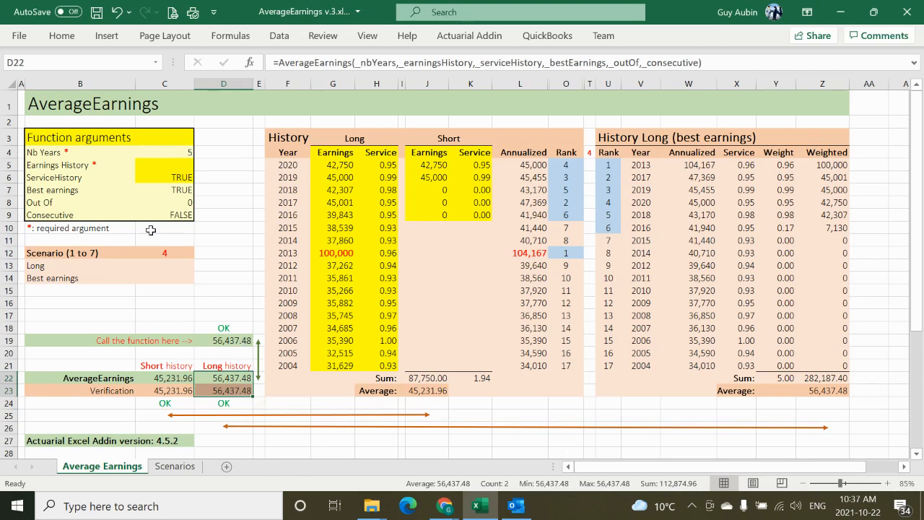
Step: Set the scenario in cell C12 to 5 for best earnings with an Out Of limit
left_click(173, 253)
type("5")
left_click(246, 224)
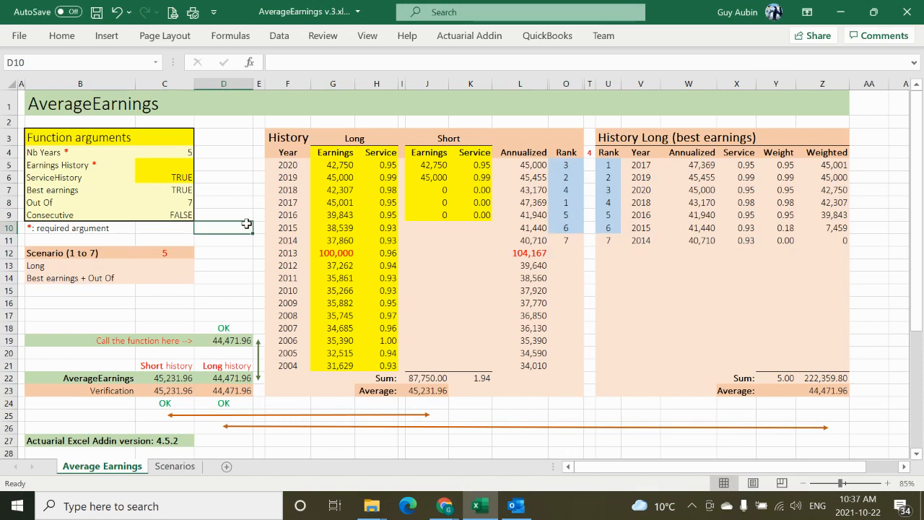
Step: Examine the Out Of argument, the 2013 annualized earnings, and ranks 1 to 6 with their years in History Long
left_click(184, 205)
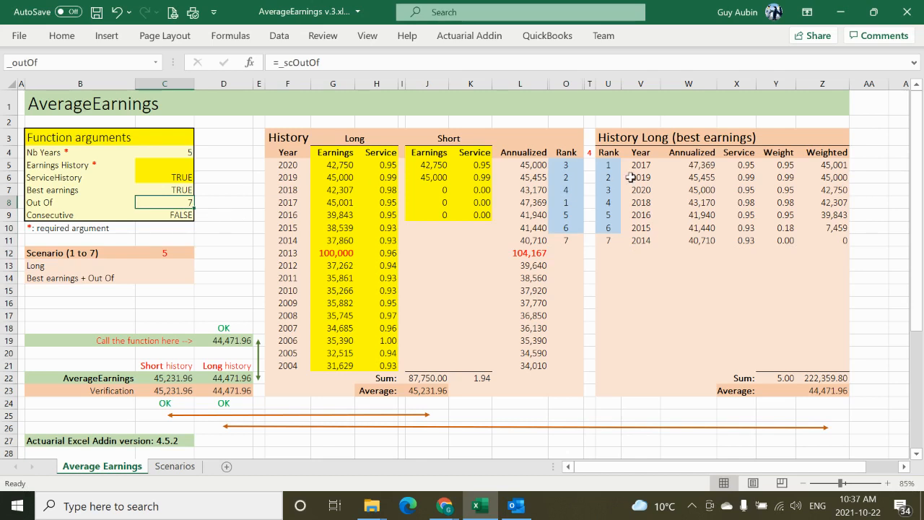
left_click(518, 254)
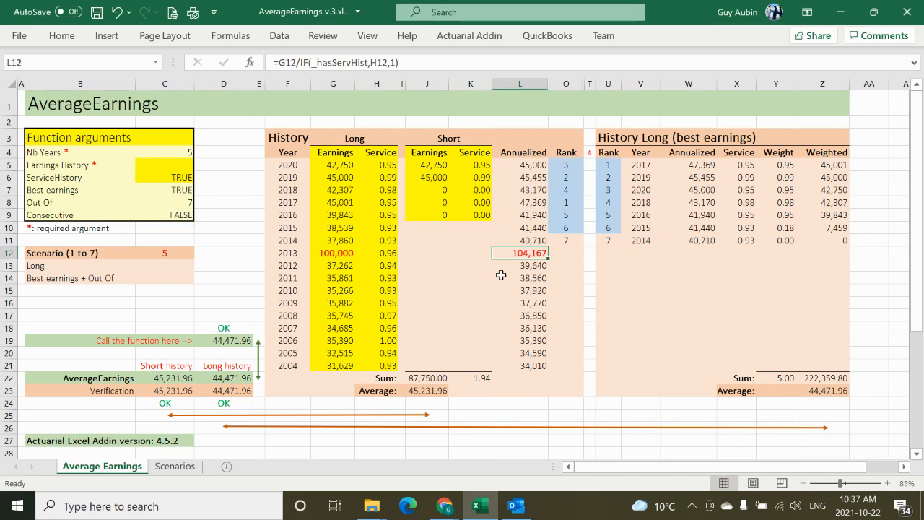
left_click(608, 165)
left_click(612, 223, "shift")
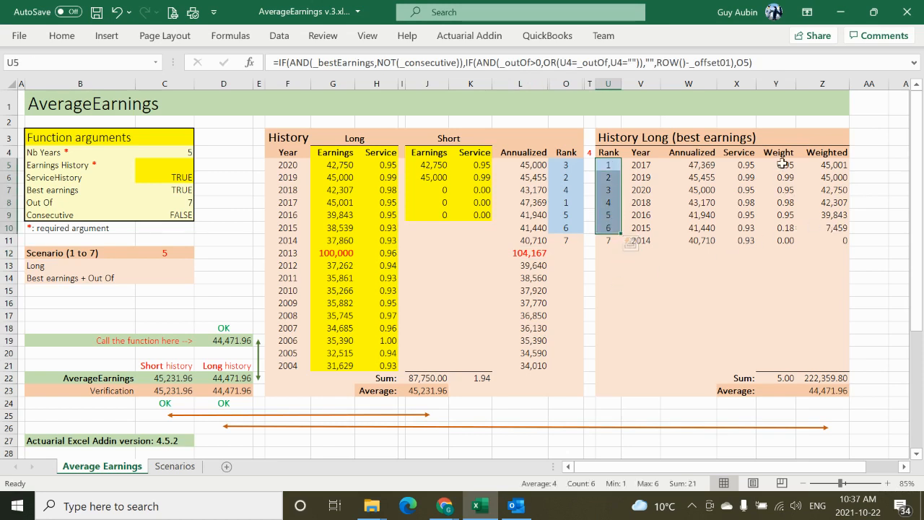
left_click(639, 165)
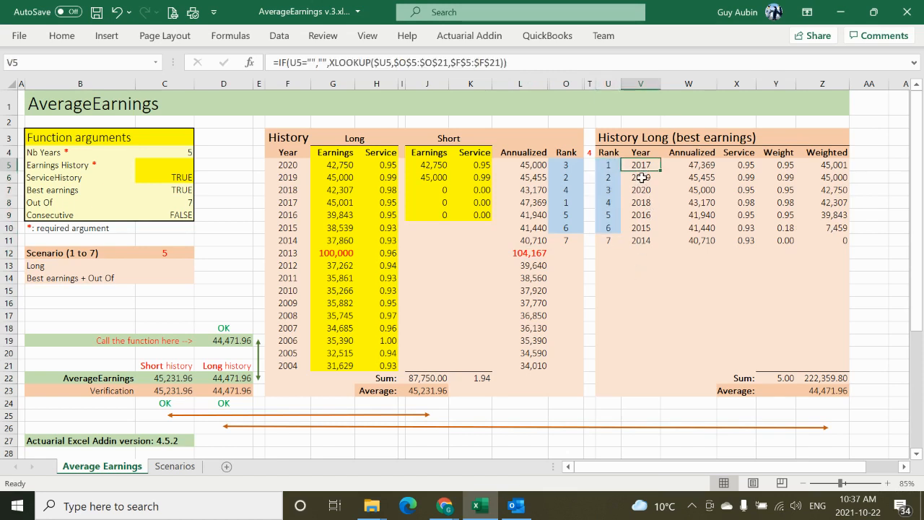
left_click(644, 228)
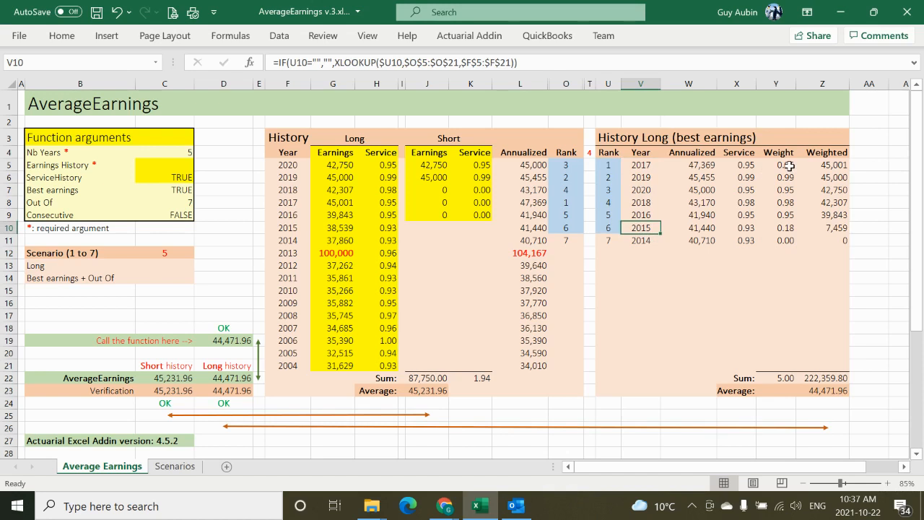
Step: Examine the weights in Y5:Y10 and the weighted earnings in Z5, and compare the Long history result in D22 with D23
left_click_drag(790, 166, 788, 228)
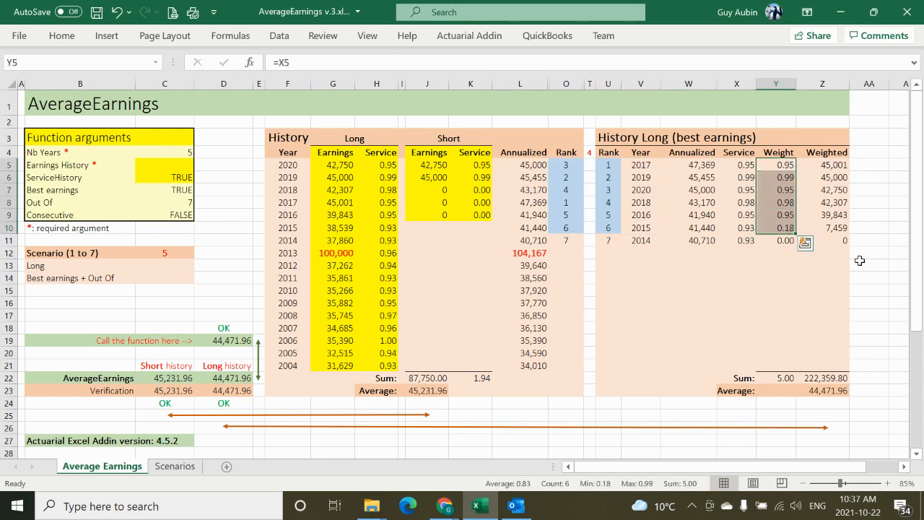
left_click(837, 166)
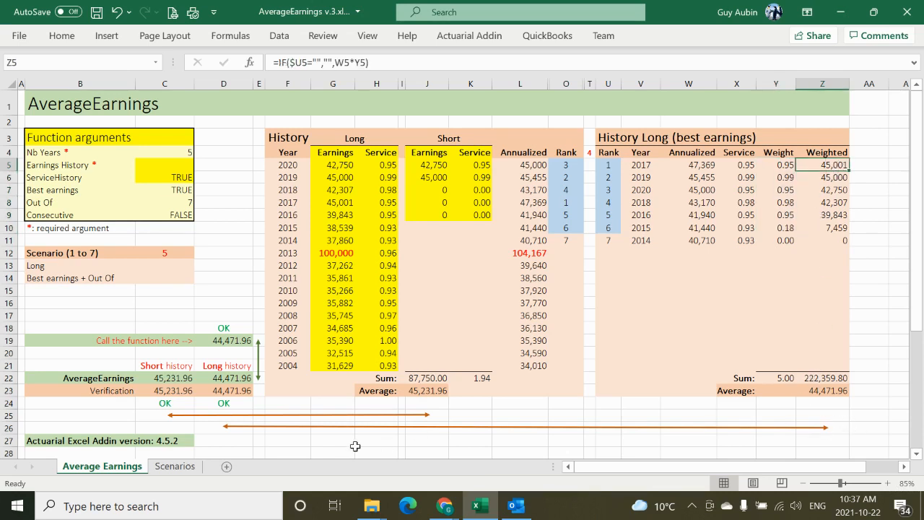
left_click(243, 368)
left_click(237, 378)
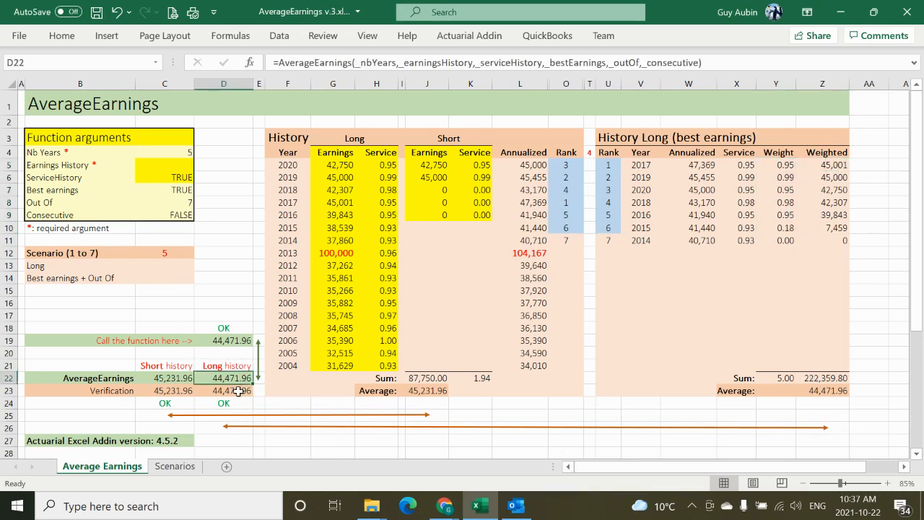
left_click(237, 391, "shift")
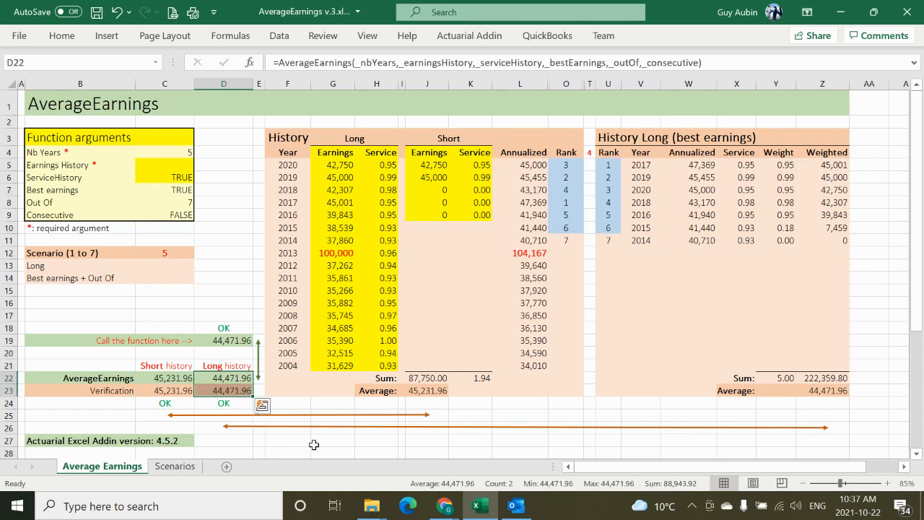
Step: Set the scenario in cell C12 to 6 for best consecutive earnings
left_click(165, 253)
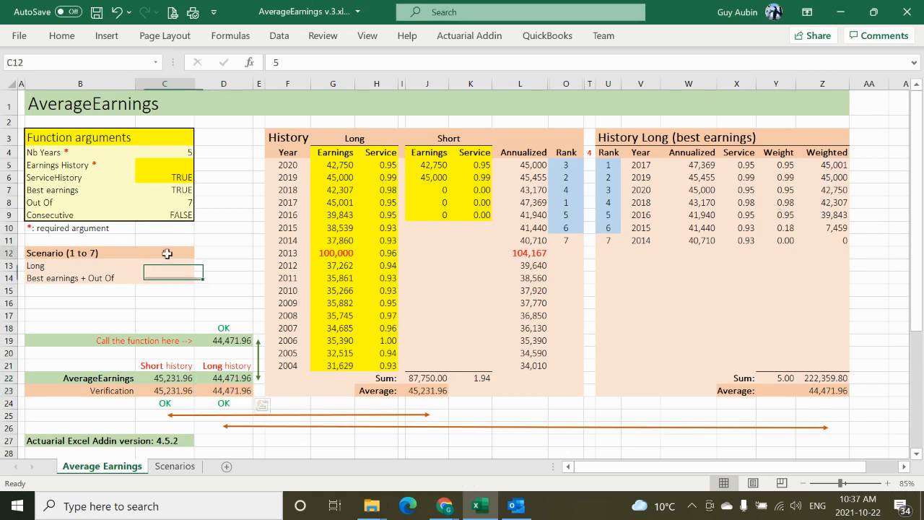
type("6")
left_click(234, 224)
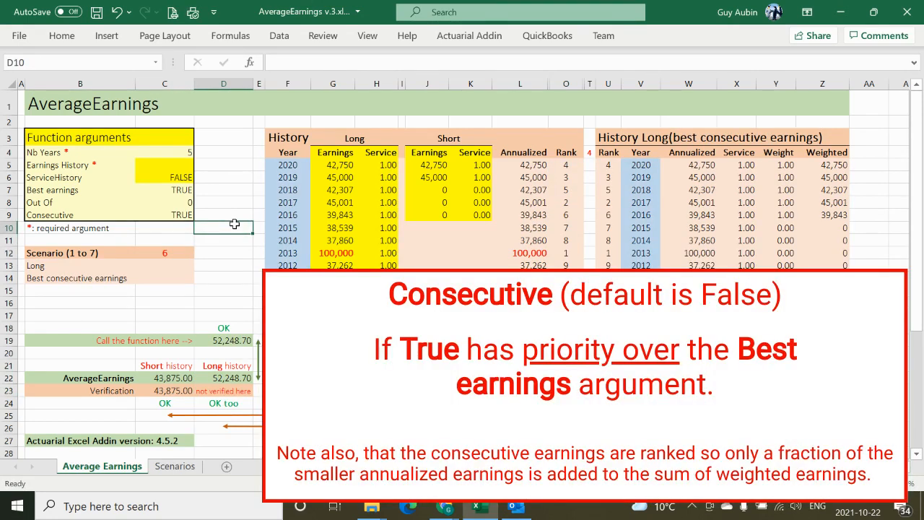
Step: Examine the Best earnings, Consecutive and Out Of function arguments for the best consecutive earnings scenario
left_click(181, 191)
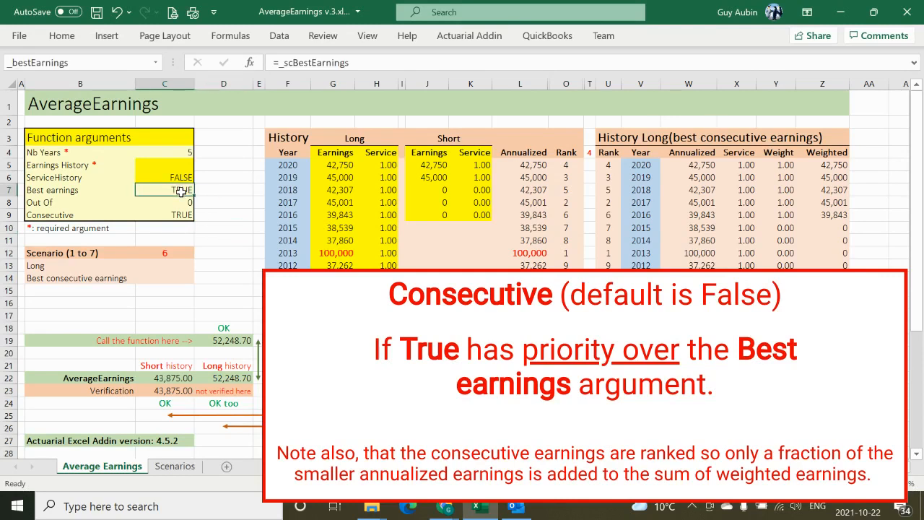
left_click(205, 231)
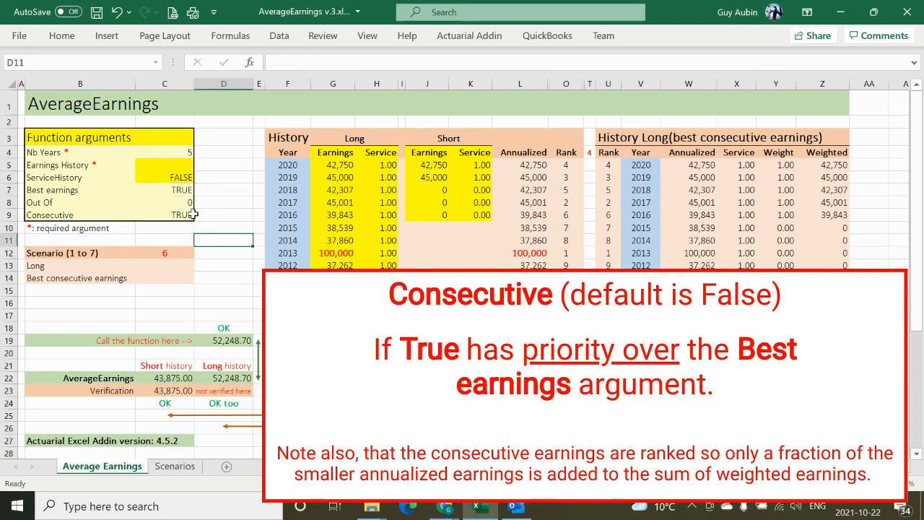
left_click(191, 214)
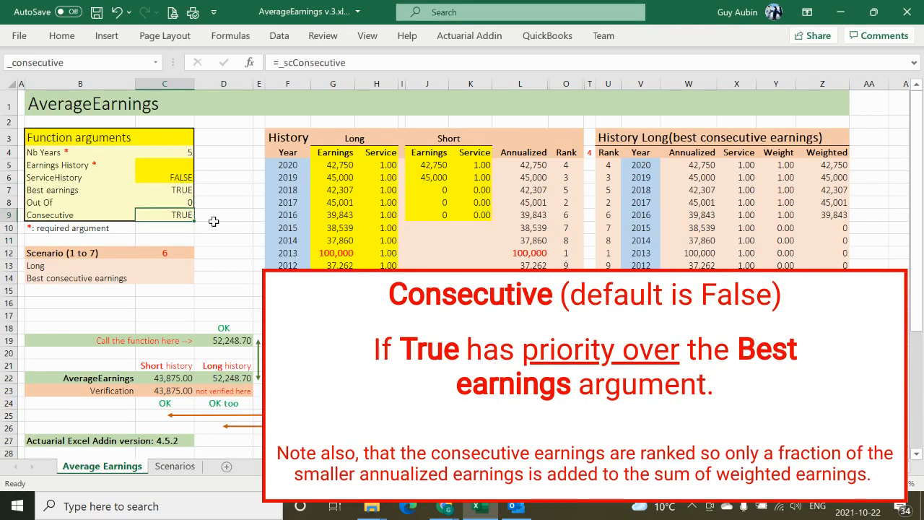
left_click(174, 203)
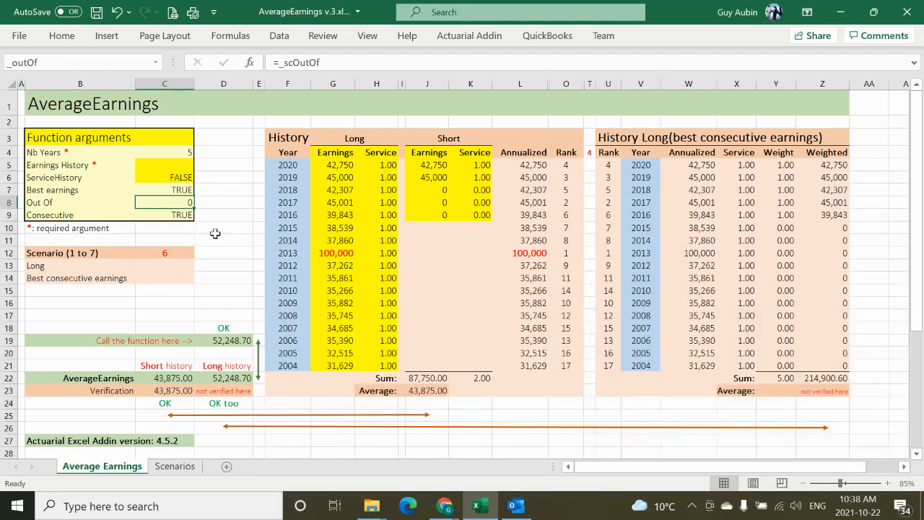
Step: Examine the consecutive five-year windows 2020 to 2016 and 2019 to 2015 in the Year column of History Long
left_click(215, 233)
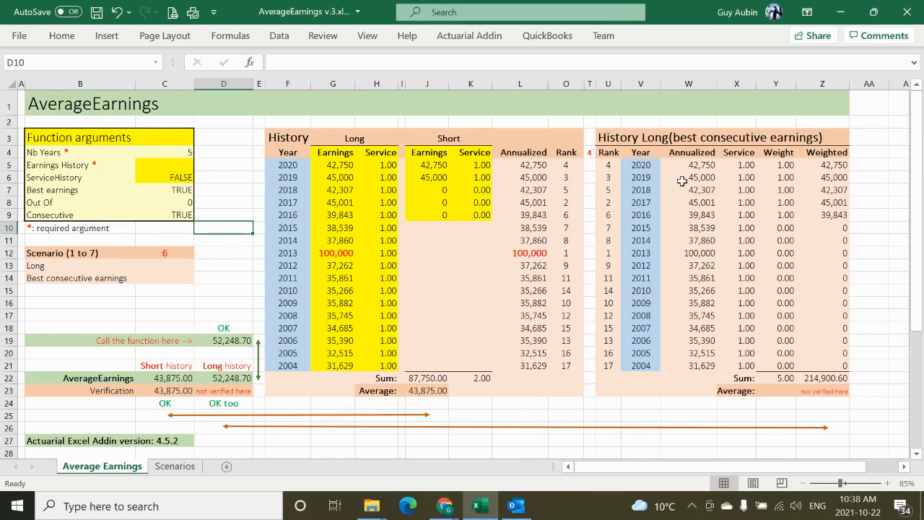
left_click(647, 171)
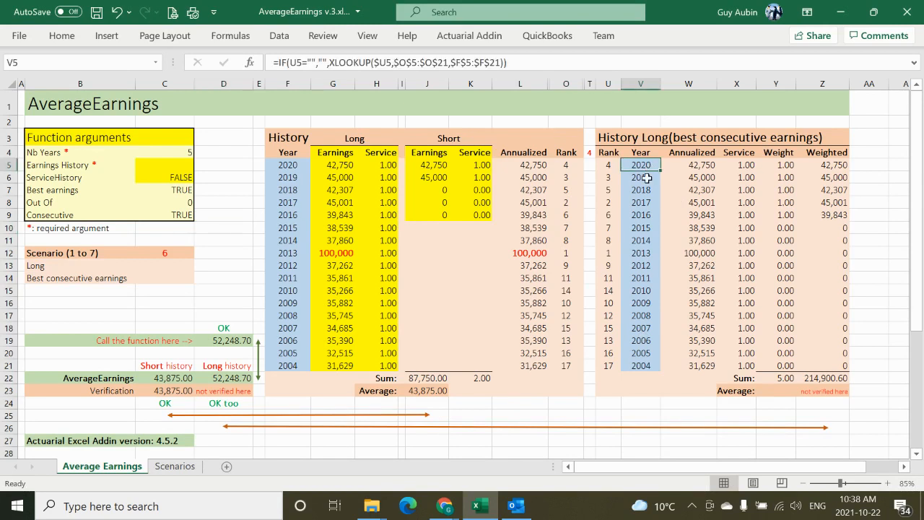
left_click(644, 215, "shift")
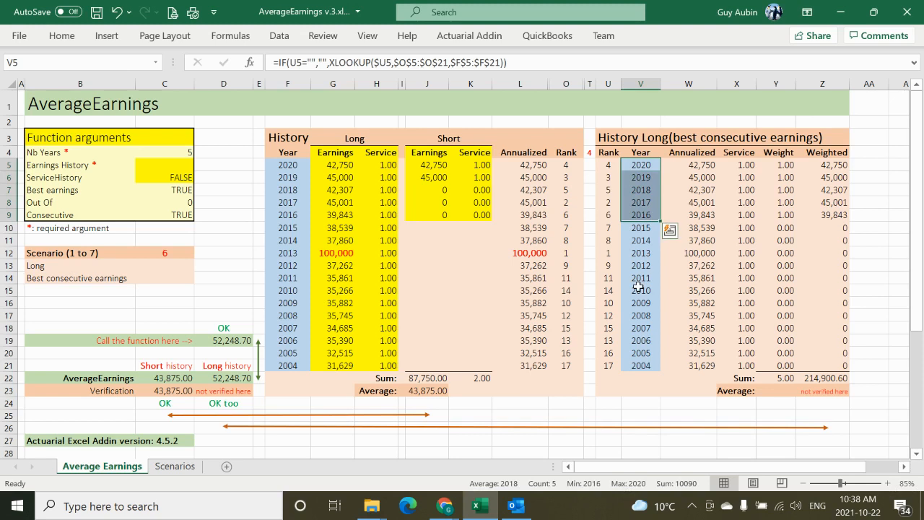
left_click(652, 179)
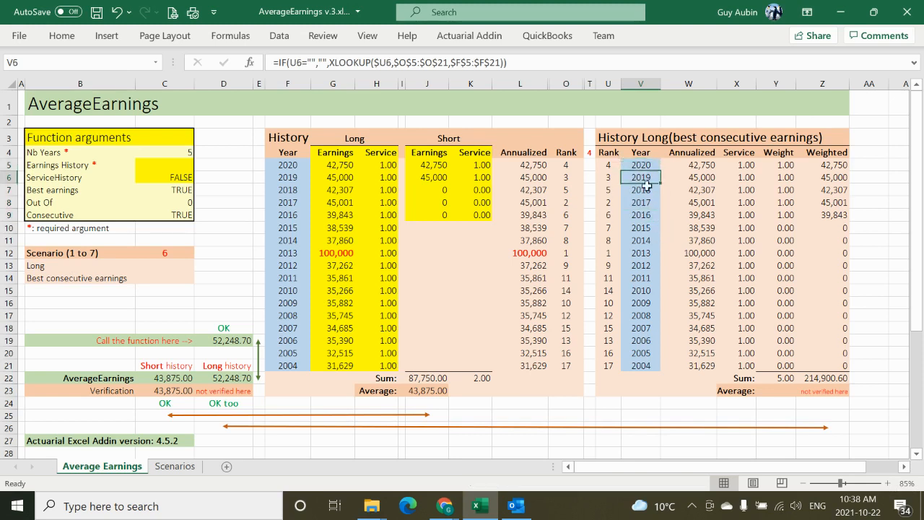
left_click(643, 226, "shift")
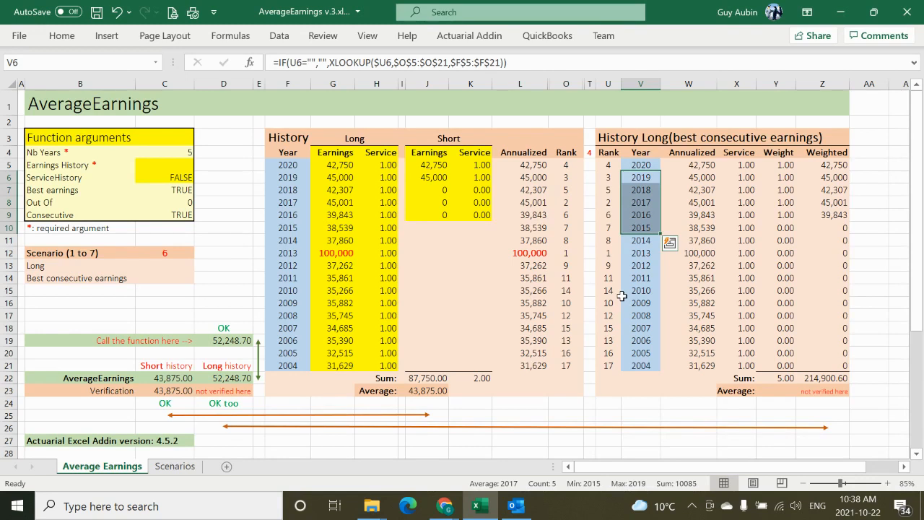
Step: Compare the Long history result in D22 with the average of the 2013 to 2017 annualized earnings in W8:W12
left_click(234, 380)
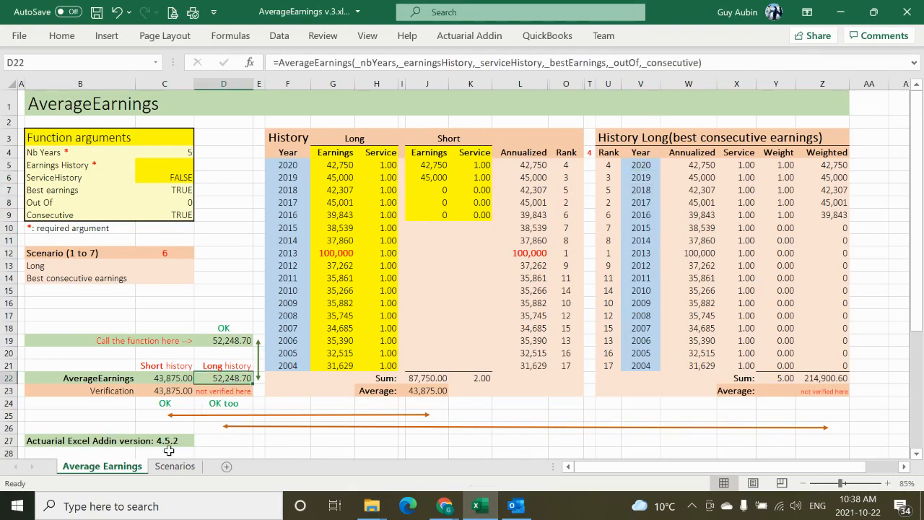
left_click(710, 254)
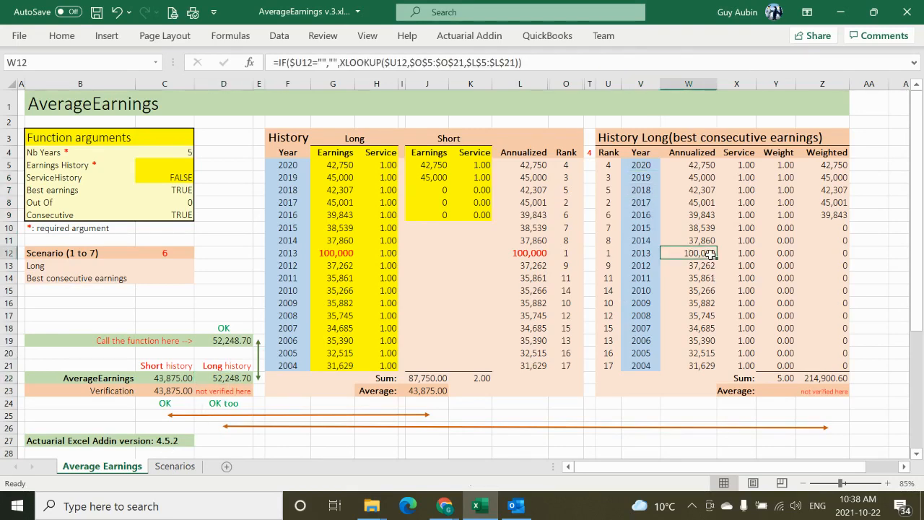
left_click(708, 207, "shift")
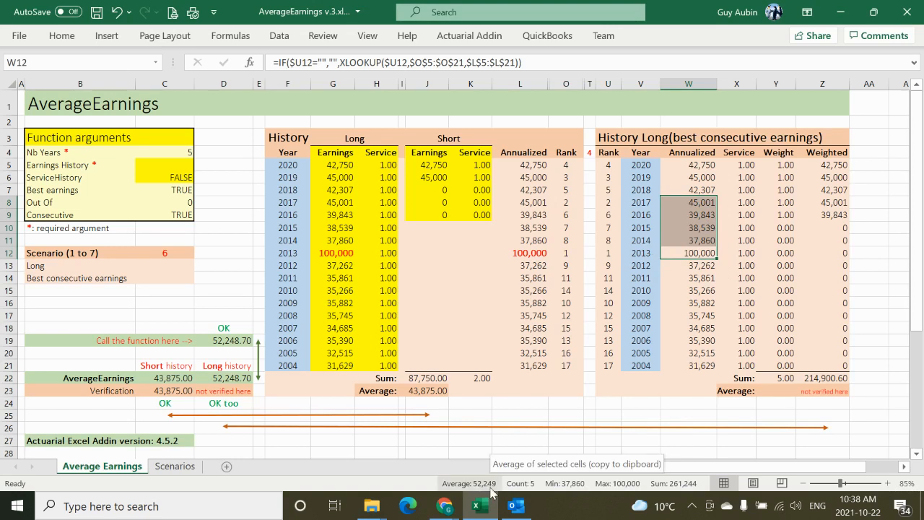
left_click(238, 379)
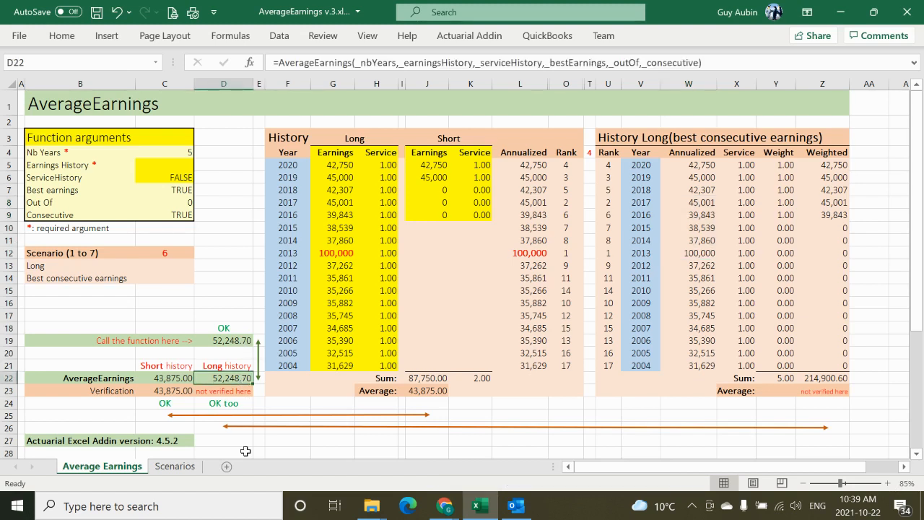
left_click(302, 438)
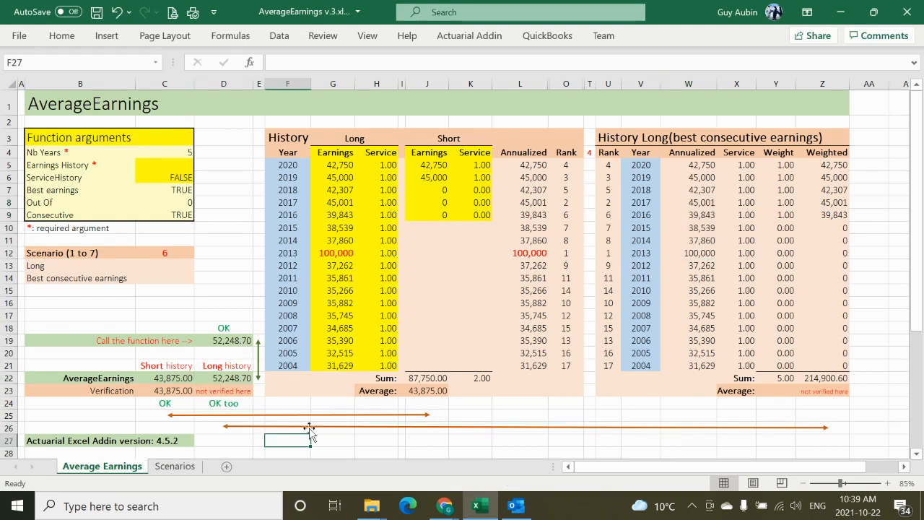
Step: Set the ServiceHistory argument in cell C6 to TRUE
left_click(184, 180)
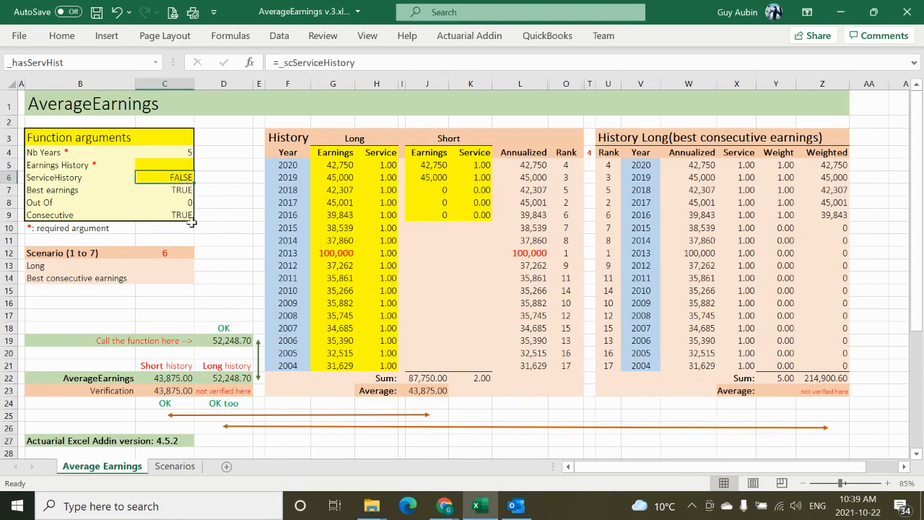
type("true")
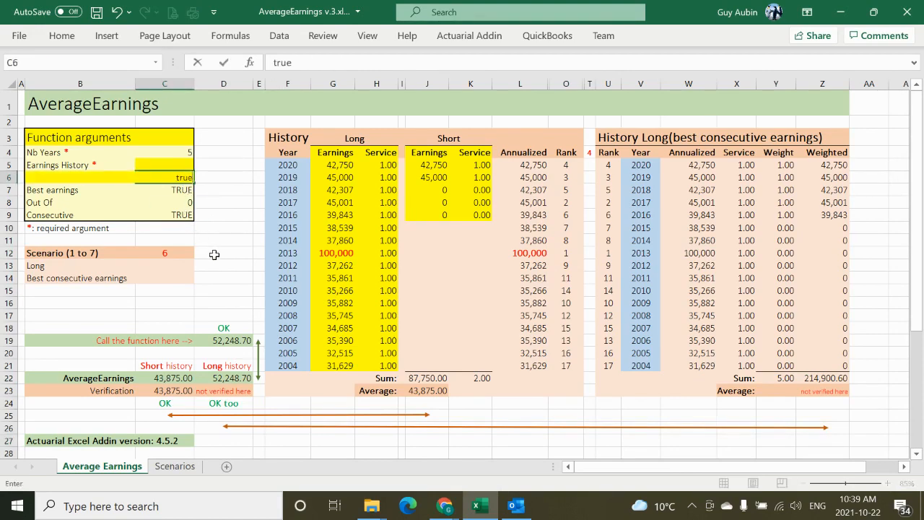
key("Return")
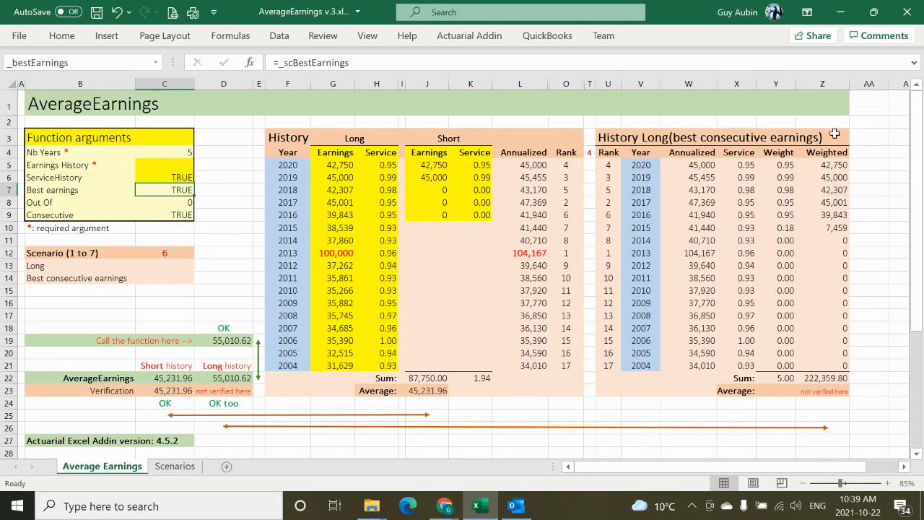
Step: Examine the years 2020 to 2015 with their weights in Y5:Y10, and the consecutive-year window starting in 2019
left_click(653, 166)
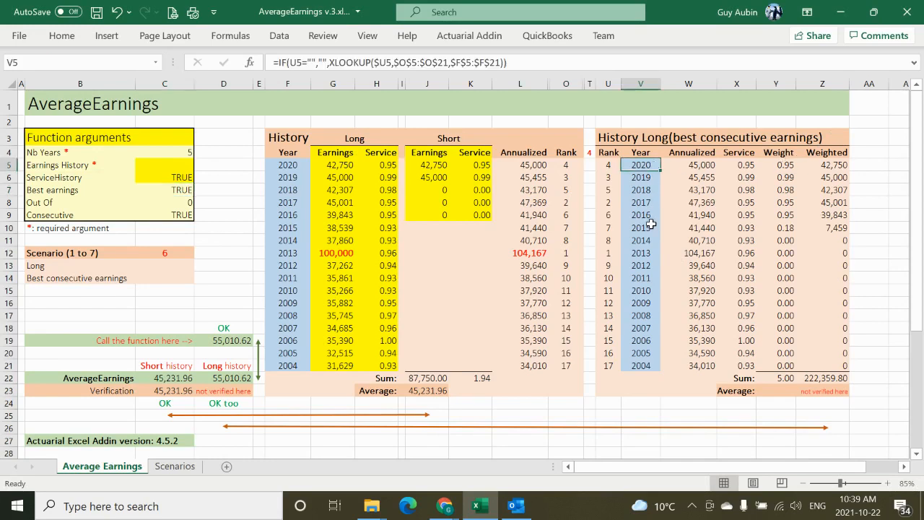
left_click_drag(650, 216, 649, 228)
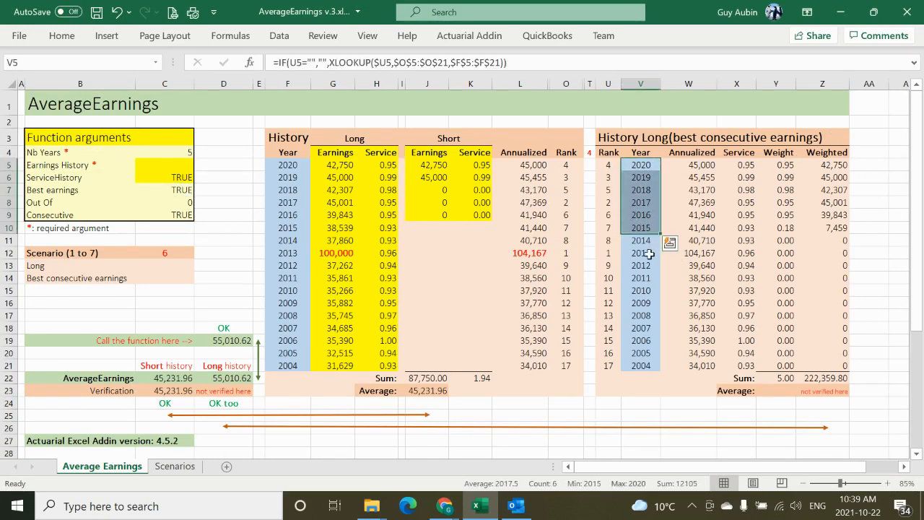
left_click(786, 163)
left_click_drag(779, 209, 779, 227)
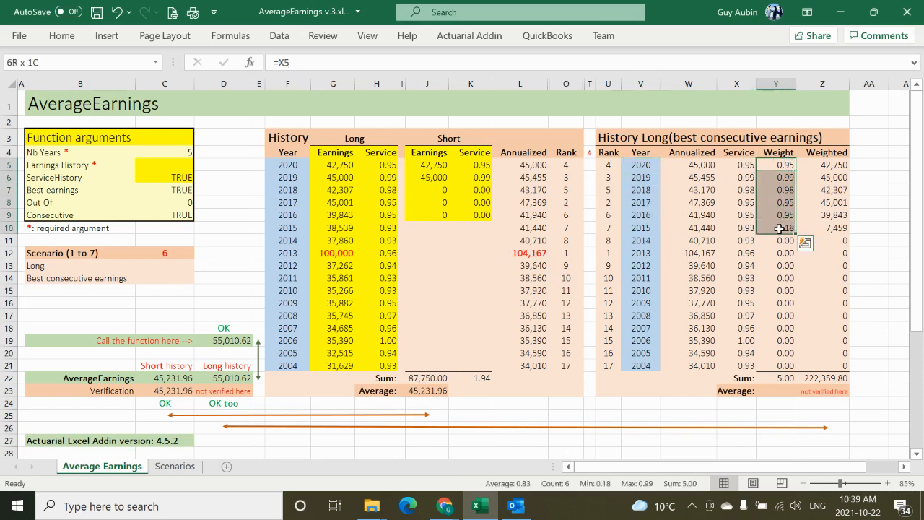
left_click(648, 175)
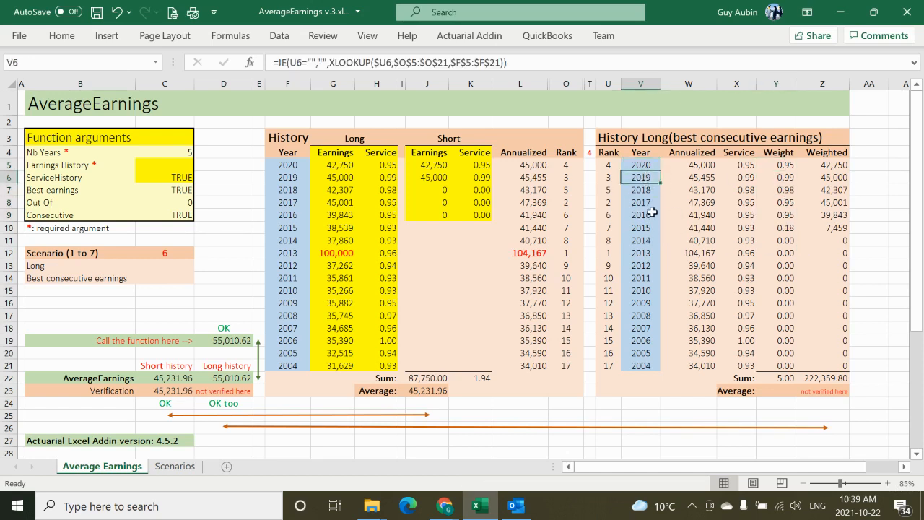
left_click(643, 250, "shift")
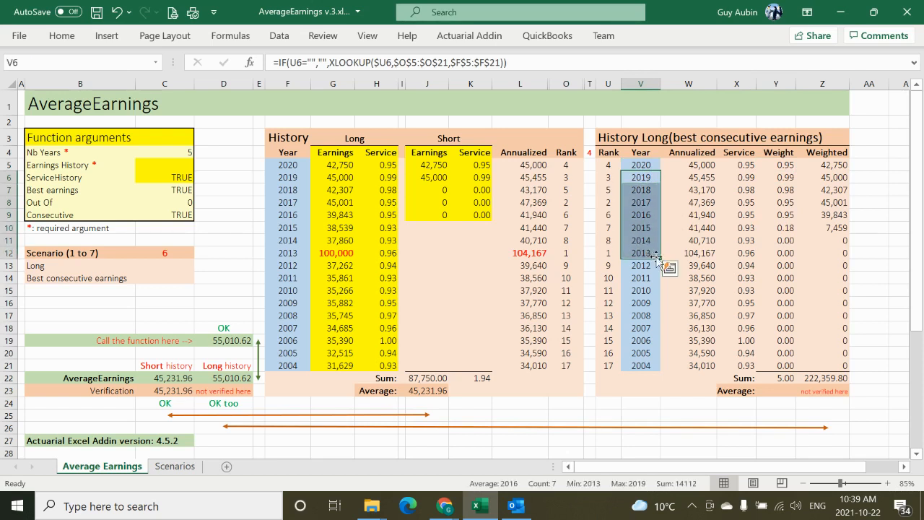
left_click(644, 239, "shift")
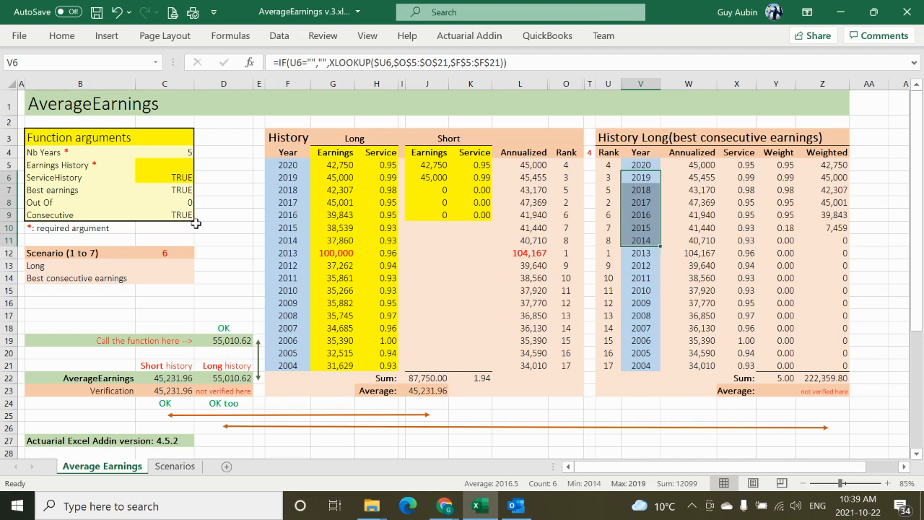
Step: Undo the ServiceHistory argument change in cell C6
key("ctrl+shift+s")
left_click(227, 228)
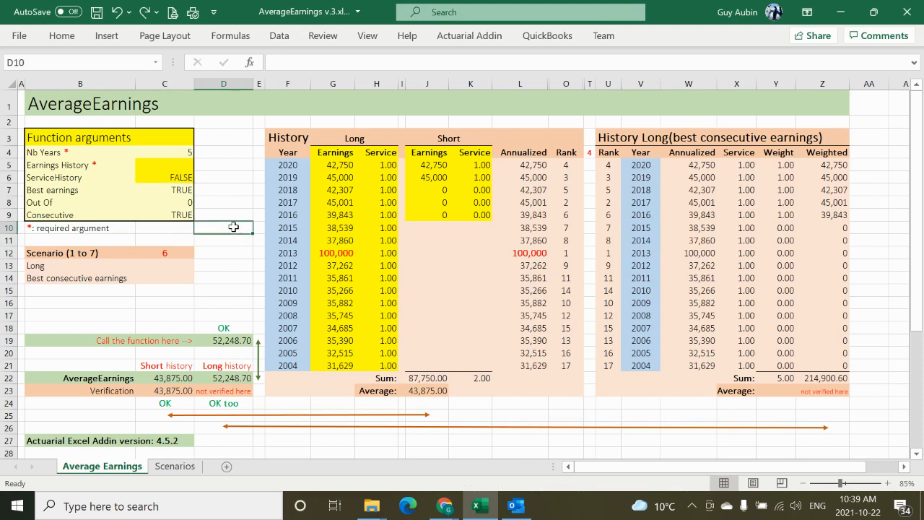
Step: Set the scenario in cell C12 to 7 for best consecutive earnings with Out Of
left_click(179, 253)
type("7")
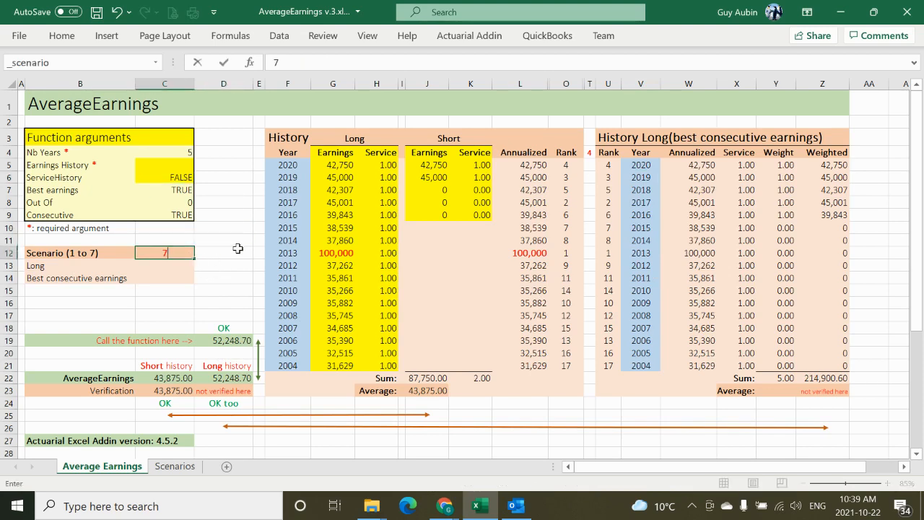
left_click(238, 249)
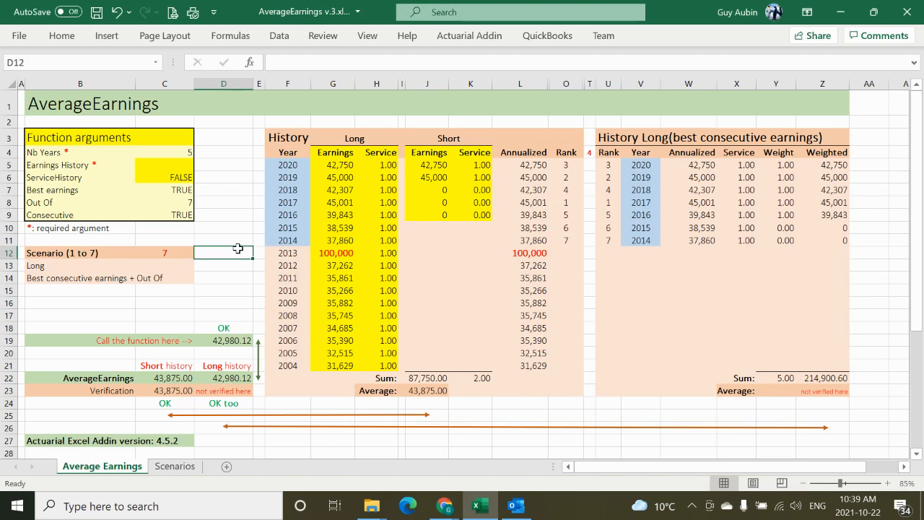
left_click(175, 254)
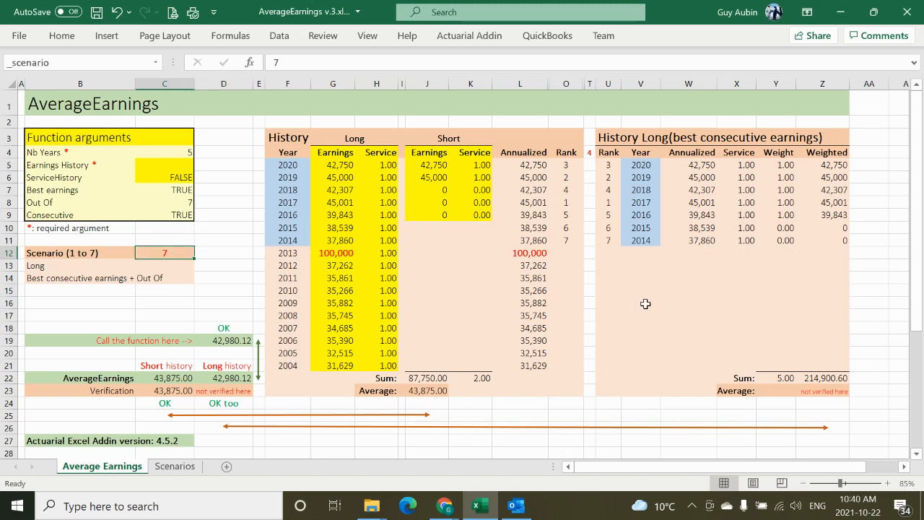
Step: Examine the 2013 annualized earnings and compare the average of W5:W9 with the Long history result in D22
left_click(532, 254)
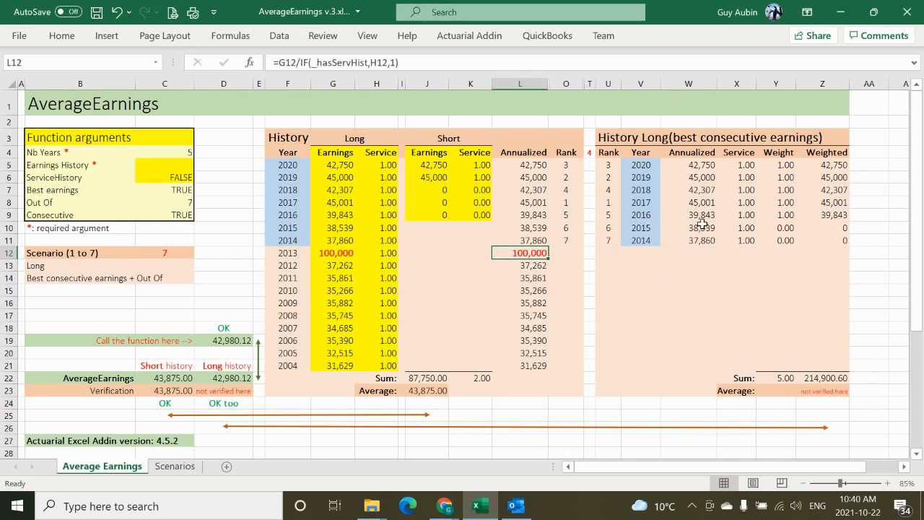
left_click(705, 165)
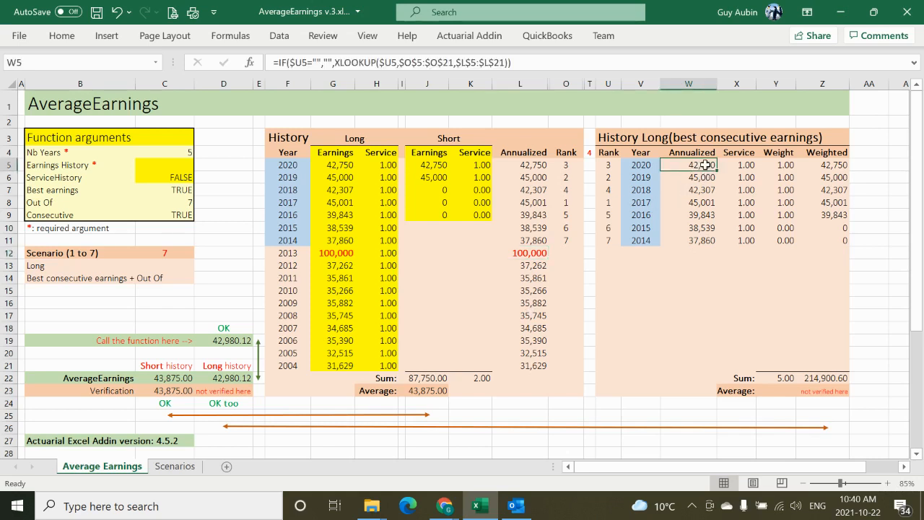
left_click(701, 215, "shift")
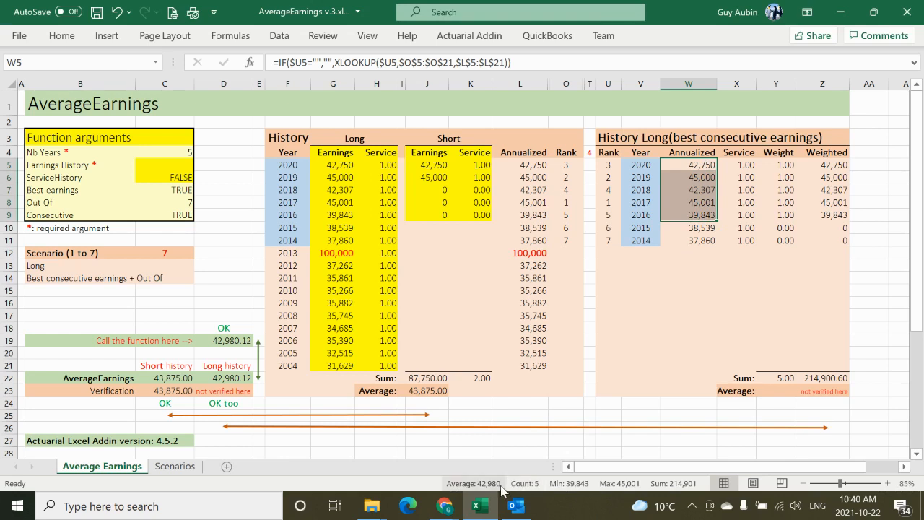
left_click(226, 380)
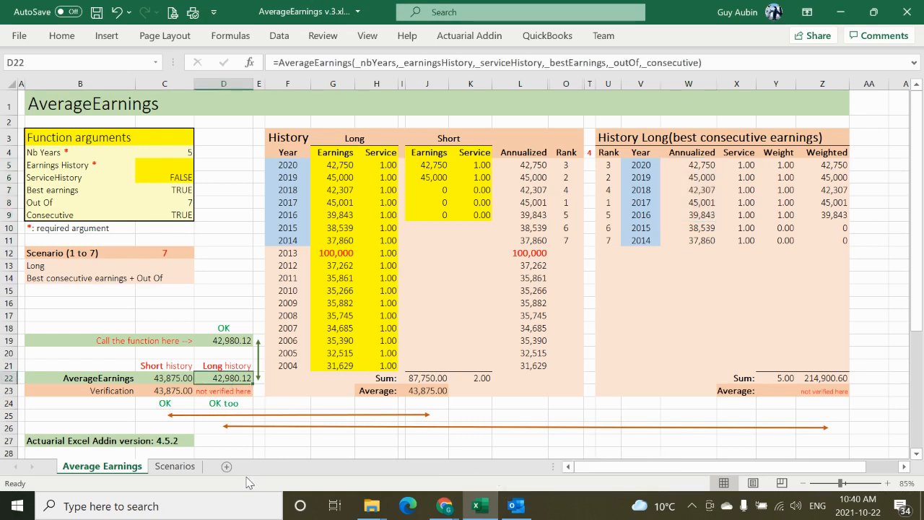